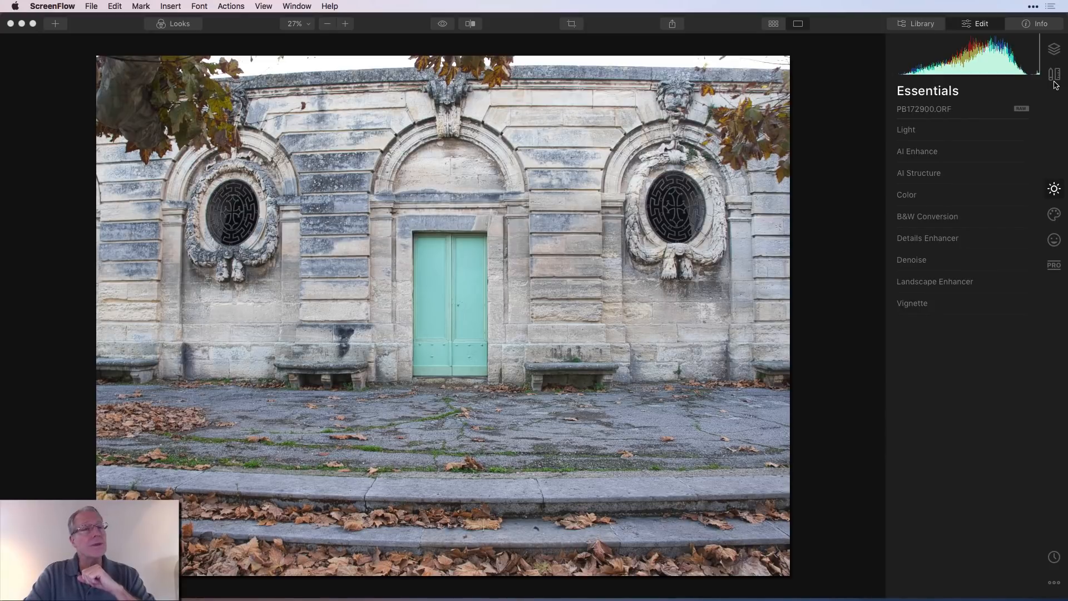
Step: Activate the Luminar window and show the Canvas editing tools
left_click(1055, 79)
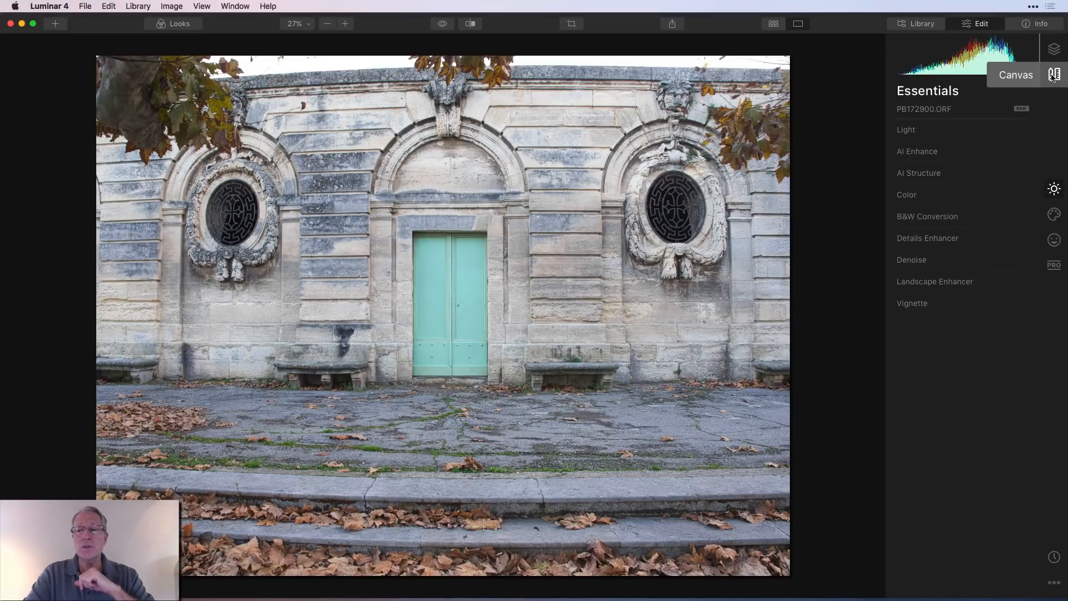
left_click(1053, 74)
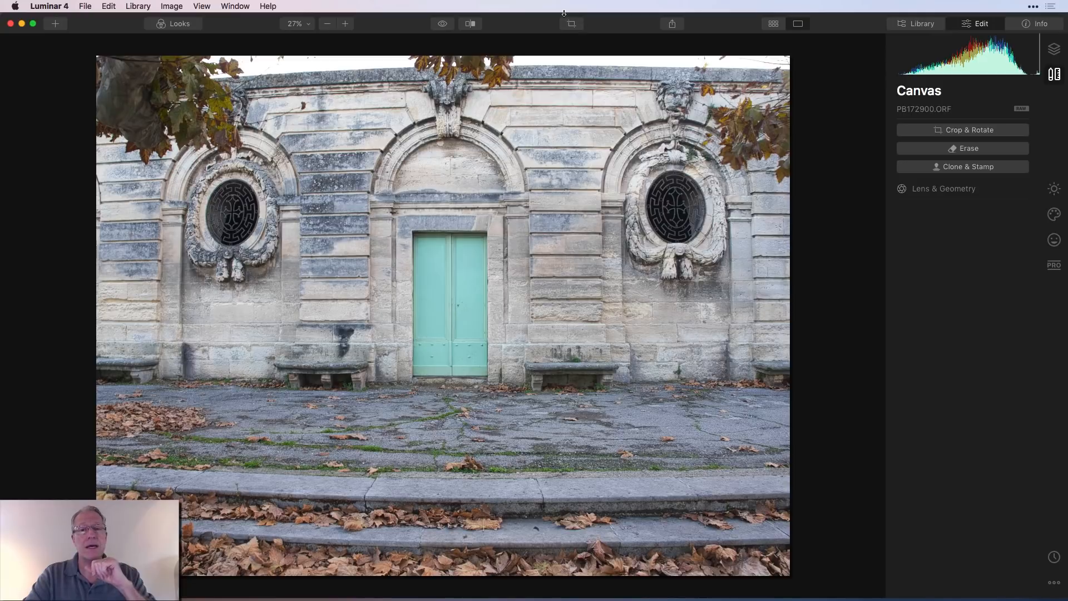
Step: Enter Crop & Rotate and inspect the Aspect list and Angle adjustment without changing them
left_click(993, 132)
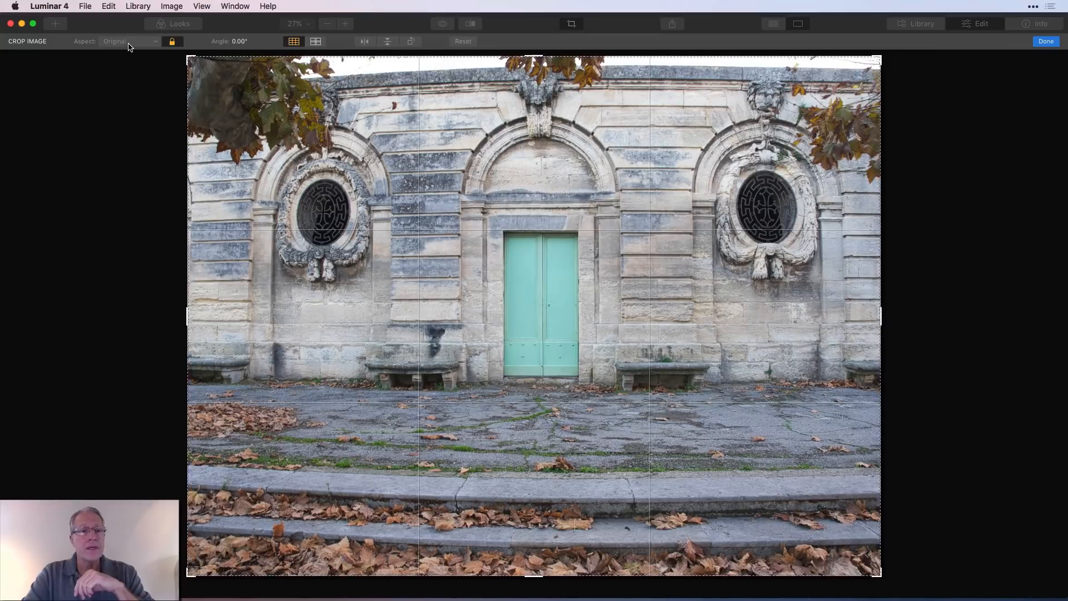
left_click(126, 41)
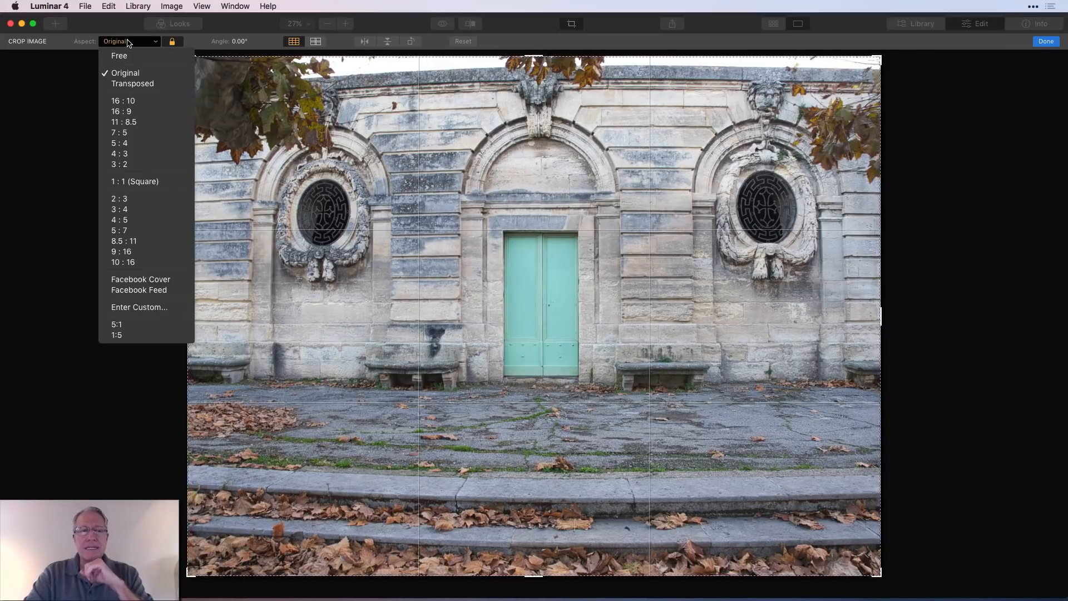
left_click(128, 42)
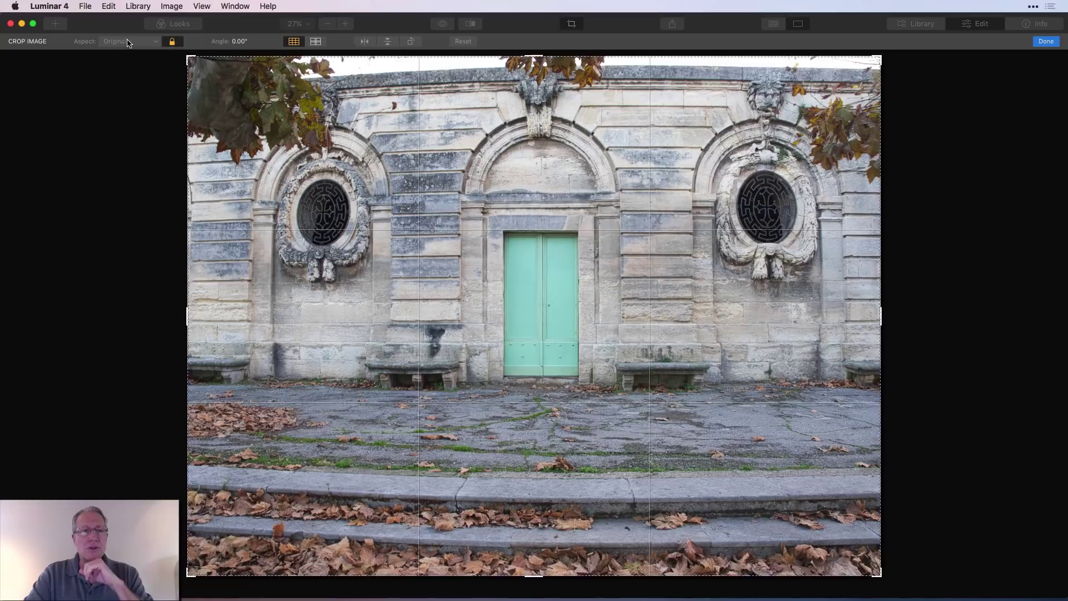
left_click(252, 43)
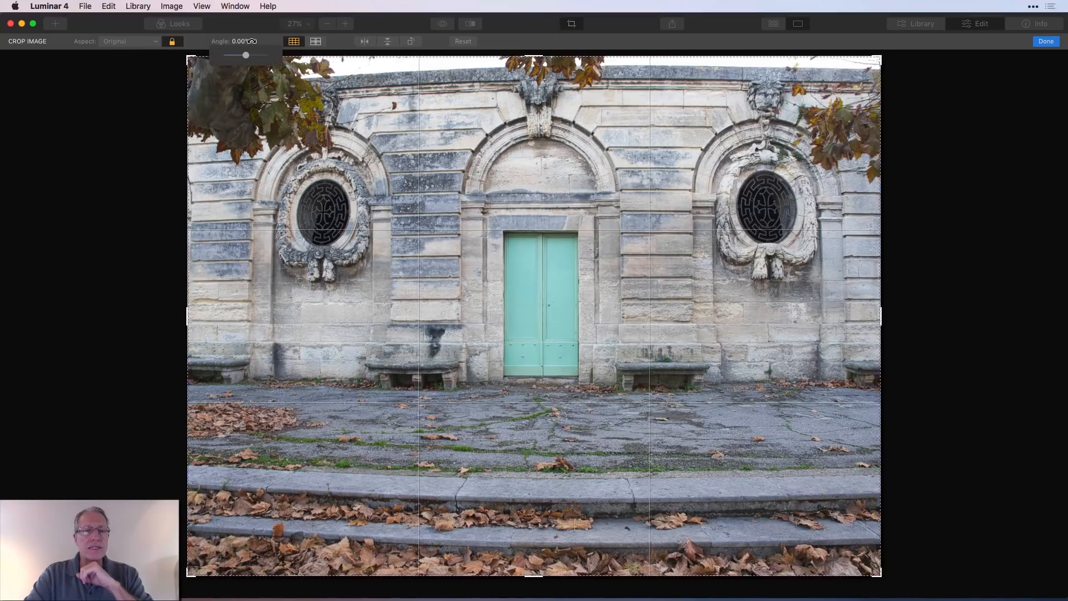
left_click(266, 43)
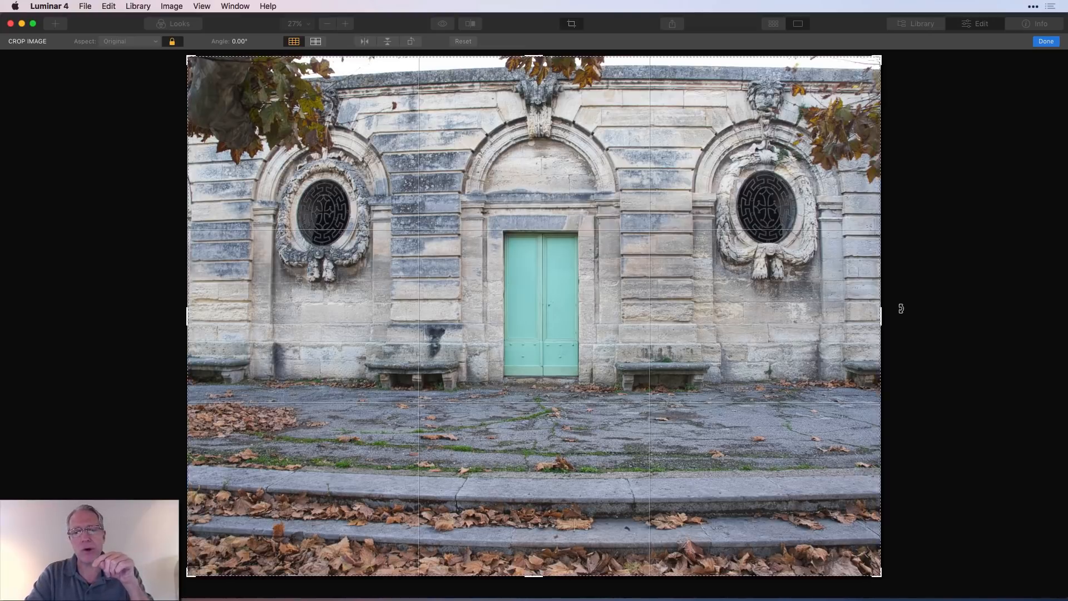
Step: Tilt the photo a few degrees, then reset it straight to 0°
mouse_move(899, 309)
left_mouse_down()
mouse_move(891, 355)
mouse_move(909, 307)
left_mouse_up()
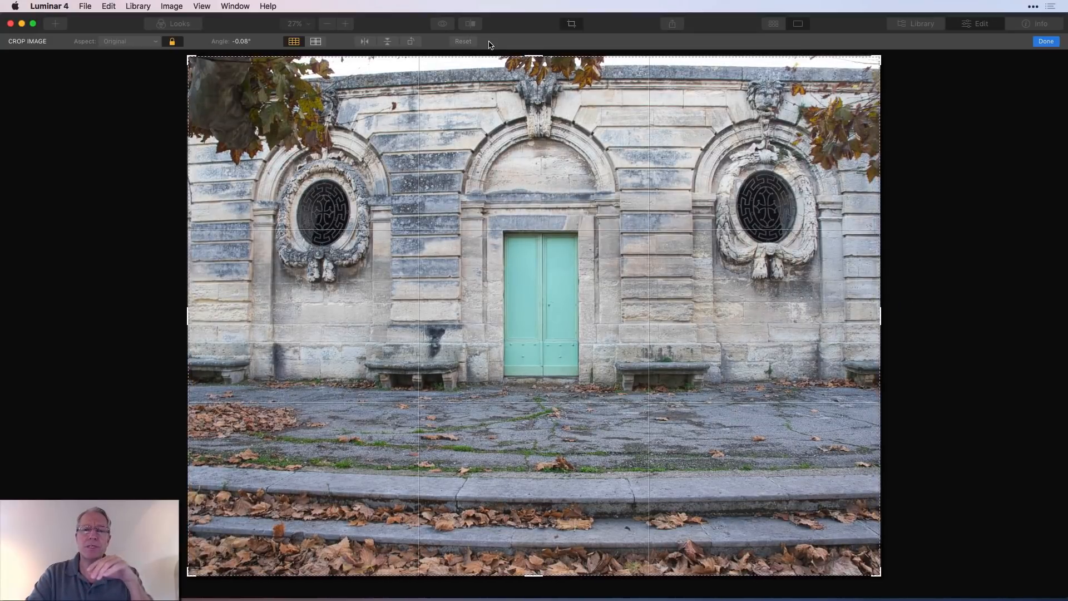
left_click(467, 43)
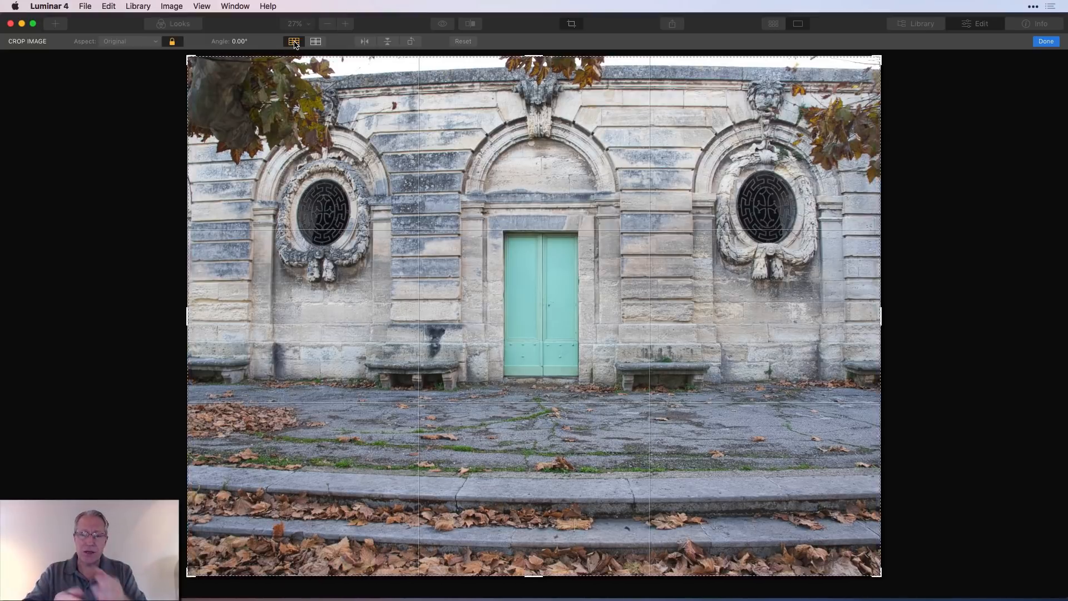
Step: Switch to the golden ratio grid, flip horizontally and vertically back to normal, and exit cropping
left_click(317, 41)
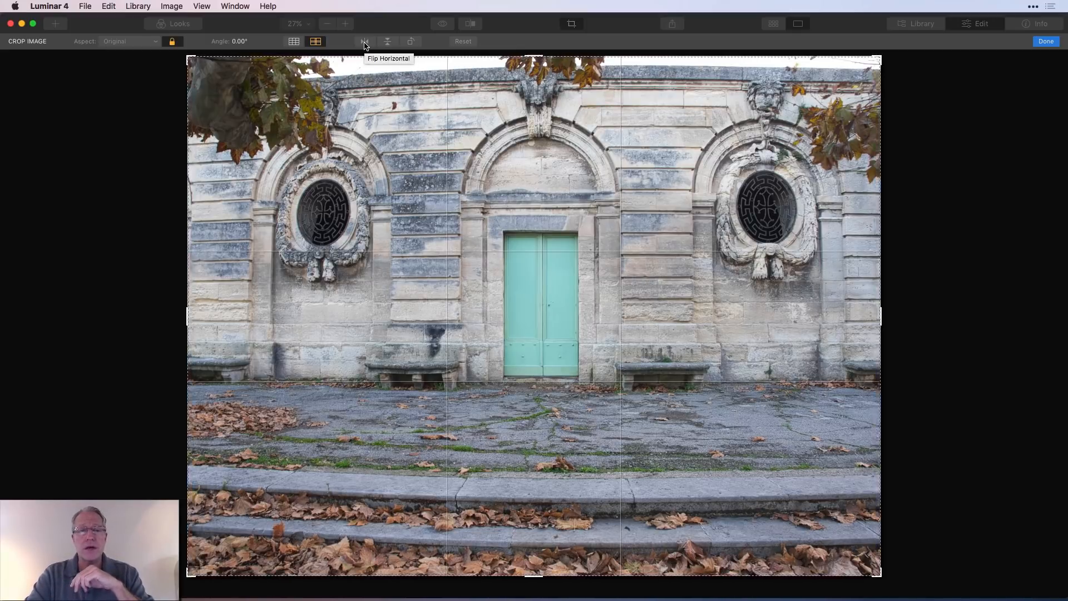
left_click(363, 41)
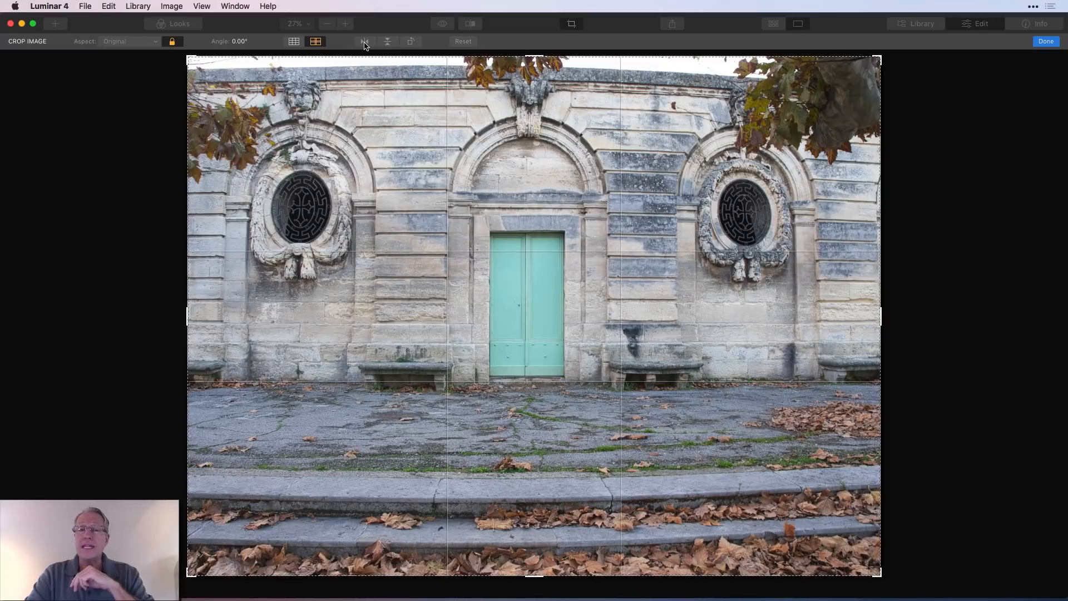
left_click(363, 43)
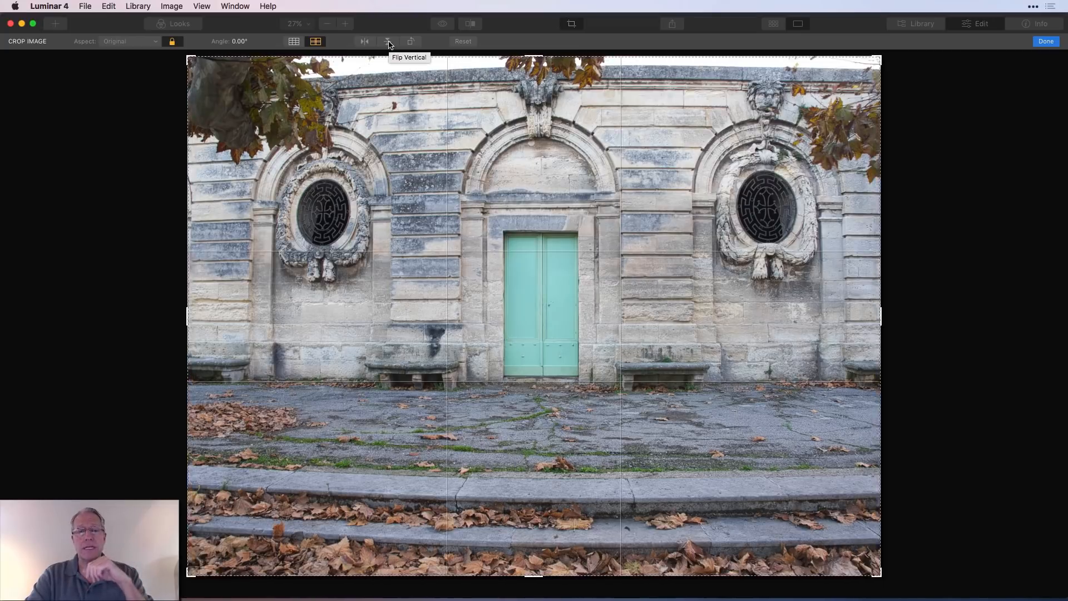
left_click(389, 44)
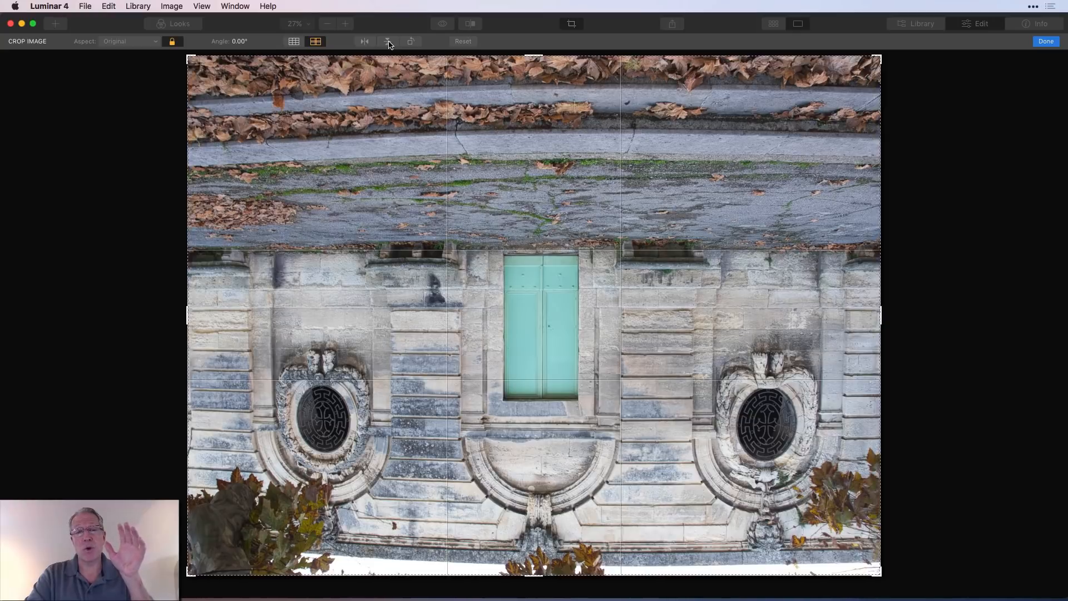
left_click(389, 43)
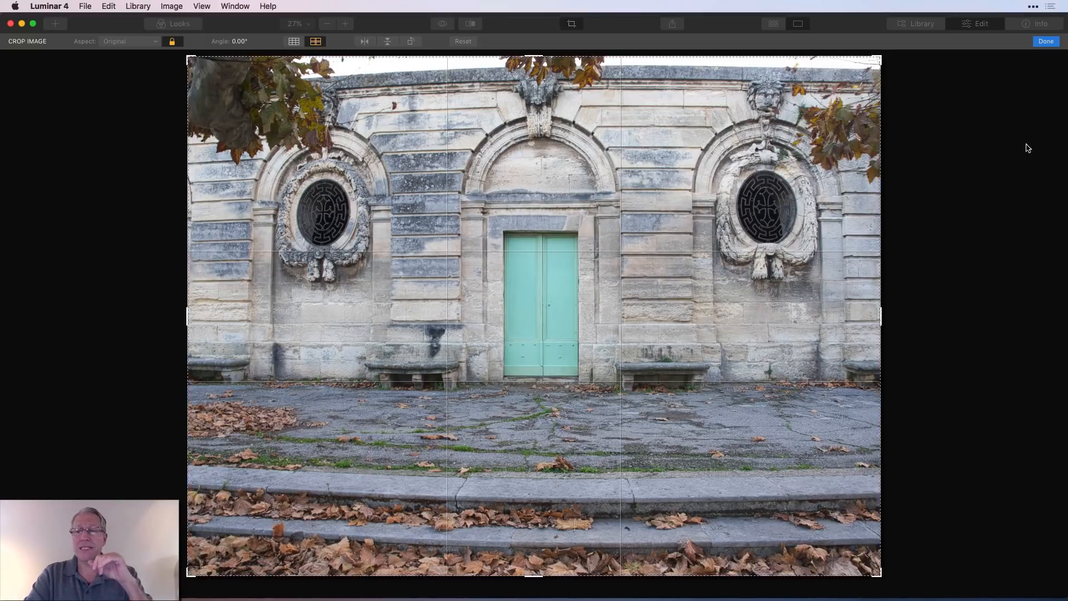
key("Return")
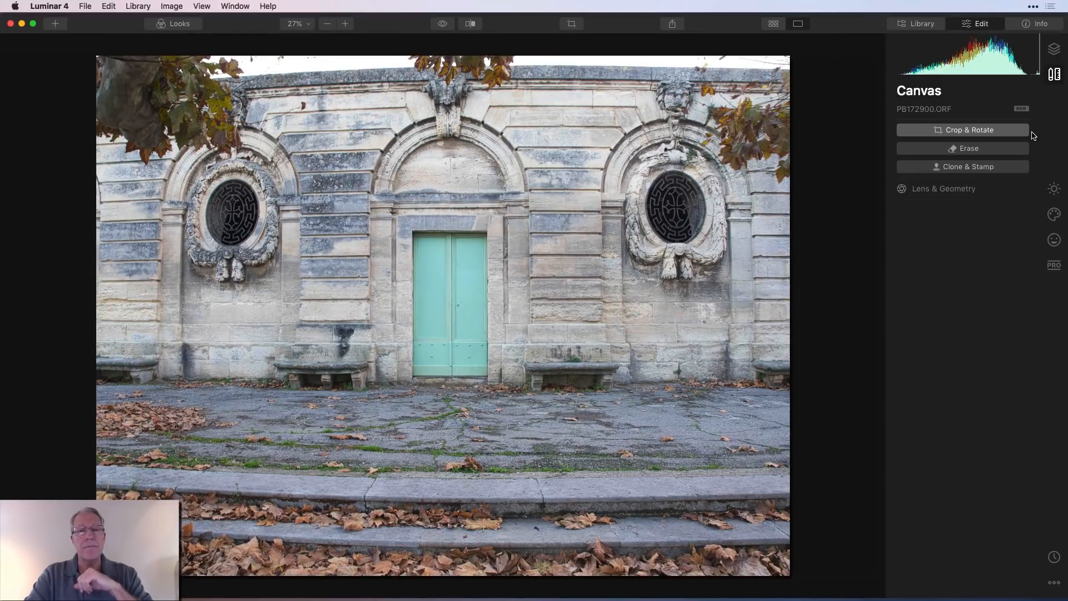
Step: With a resized Erase brush, mark the right pavement spot and erase the marked blemishes
left_click(986, 151)
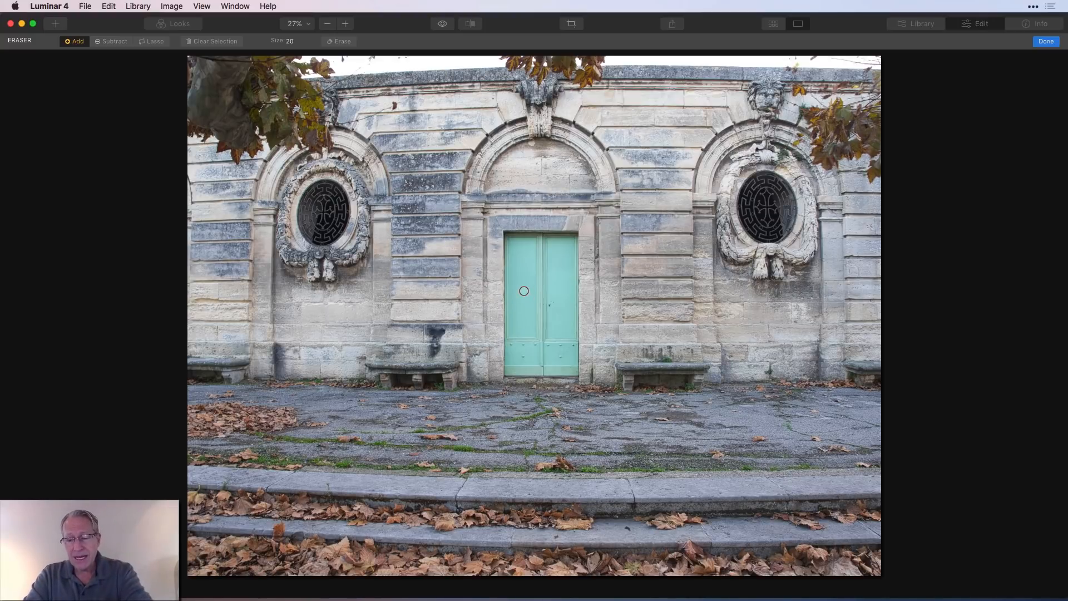
key("bracketright")
key("bracketright")
key("bracketright")
key("bracketright")
key("bracketright")
key("bracketright")
key("bracketright")
key("bracketright")
key("bracketright")
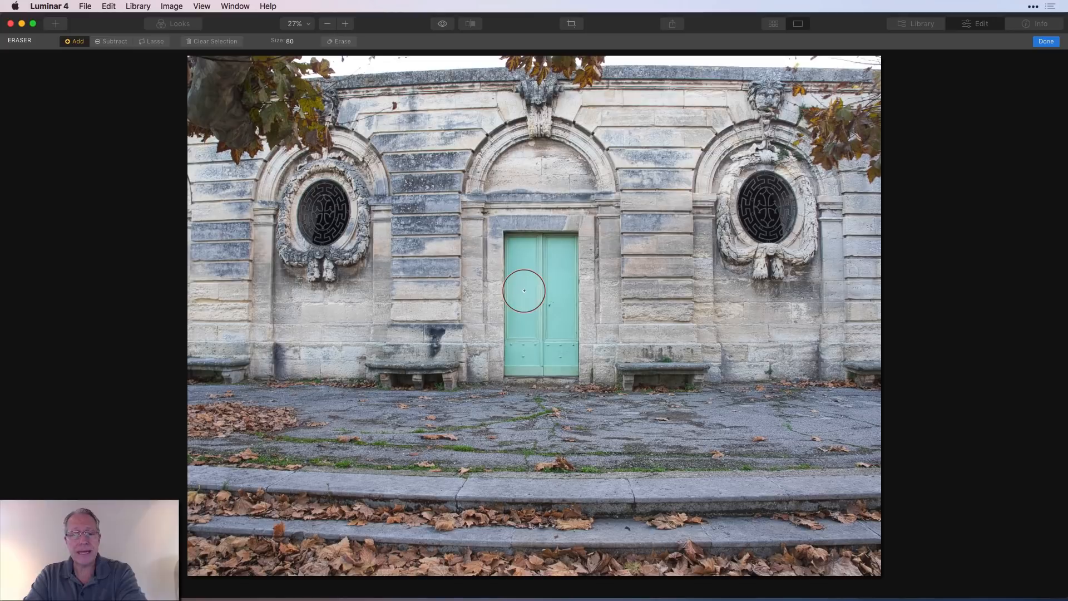
key("bracketright")
key("bracketright")
key("bracketright")
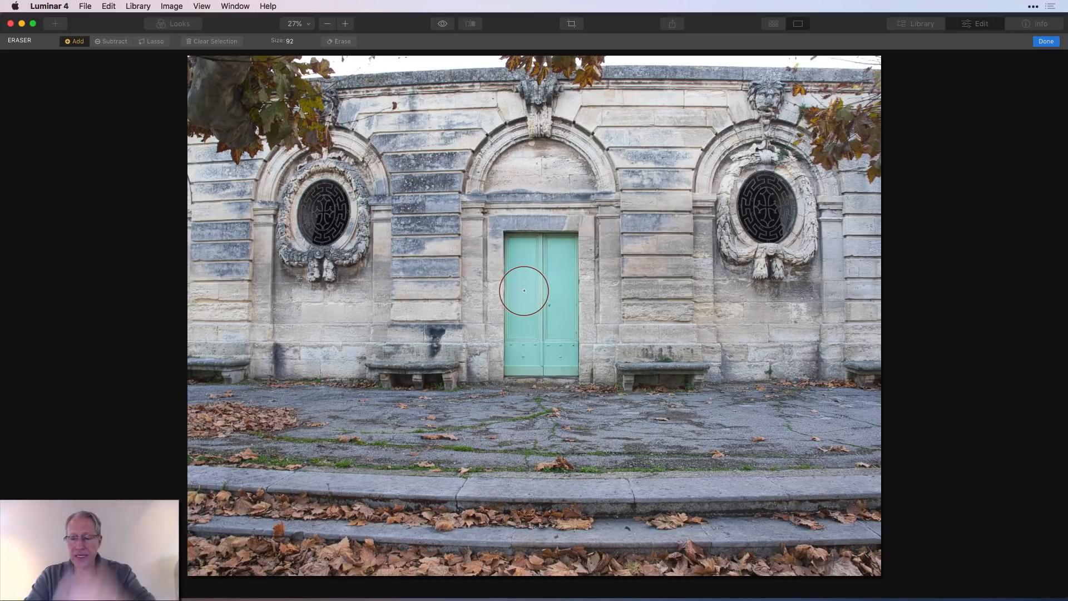
key("bracketleft")
key("bracketleft")
key("bracketleft")
key("bracketleft")
key("bracketleft")
key("bracketleft")
key("bracketleft")
key("bracketleft")
key("bracketleft")
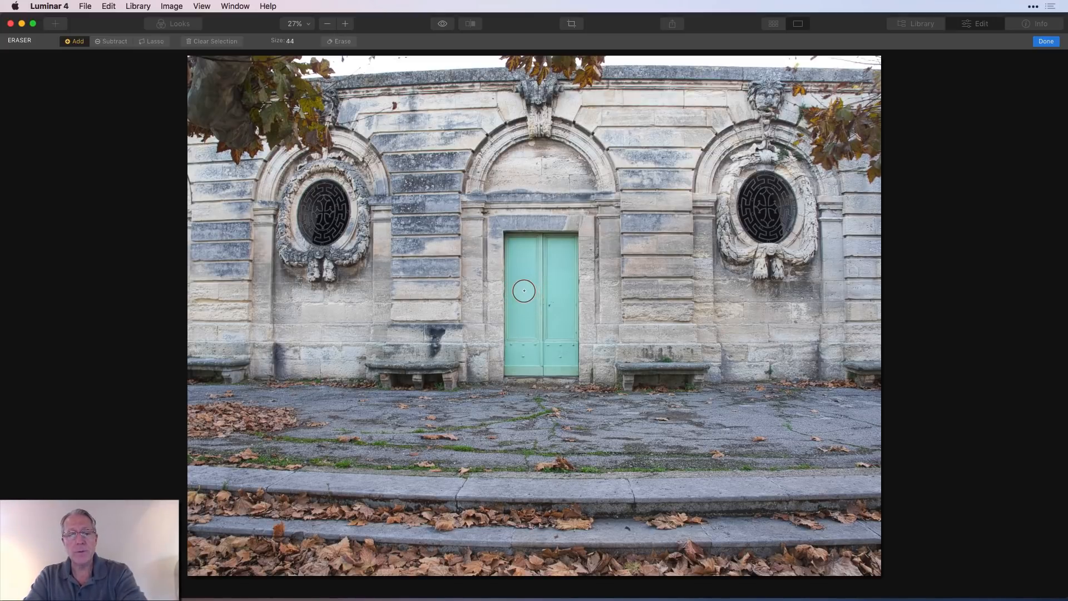
key("bracketleft")
key("bracketleft")
key("bracketleft")
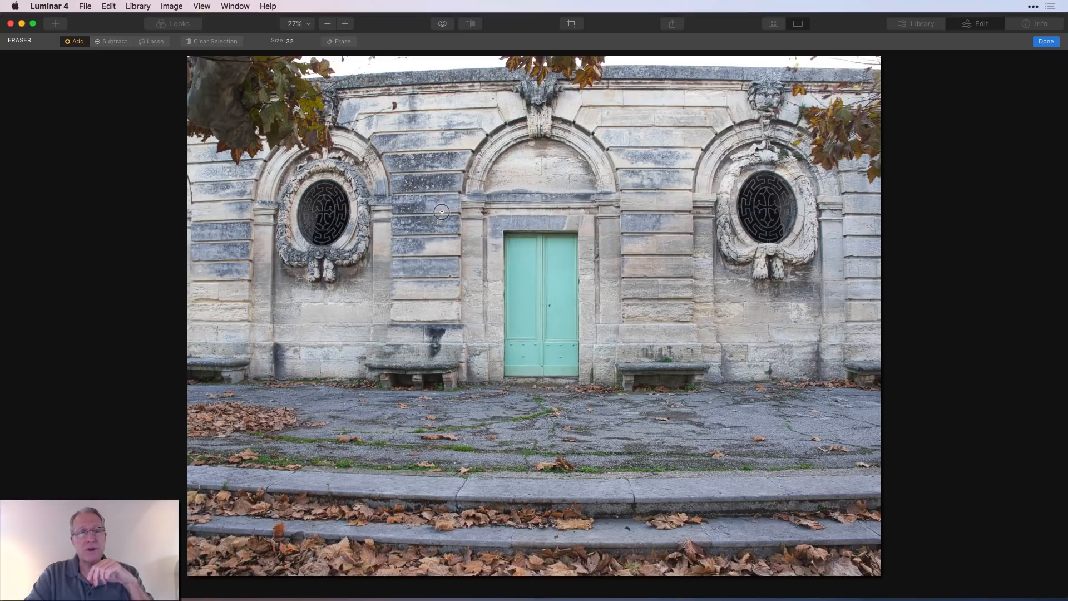
key("bracketleft")
key("bracketleft")
key("bracketleft")
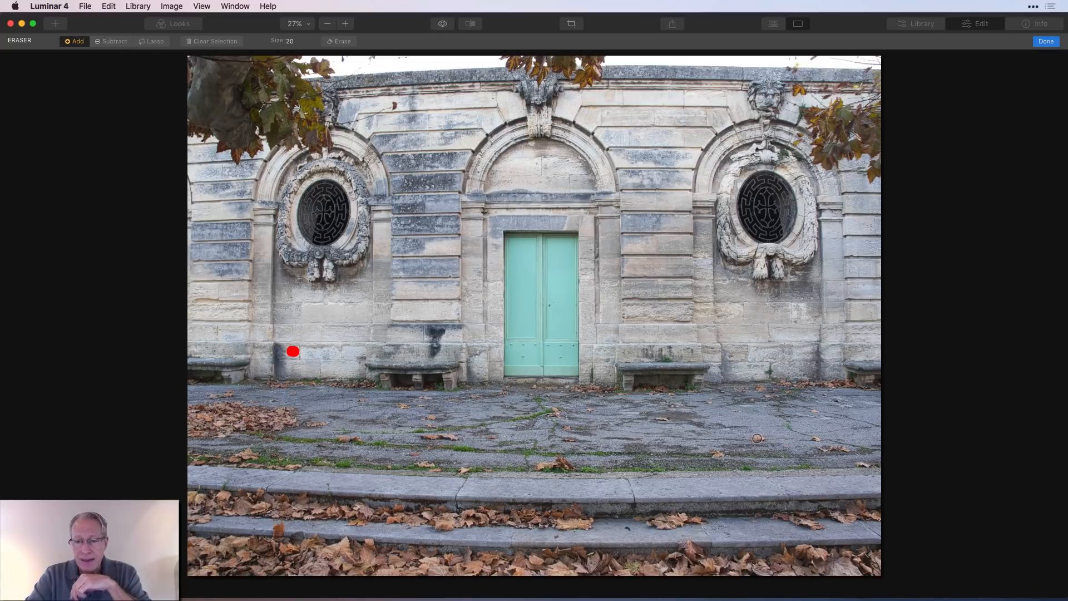
left_click_drag(755, 438, 765, 438)
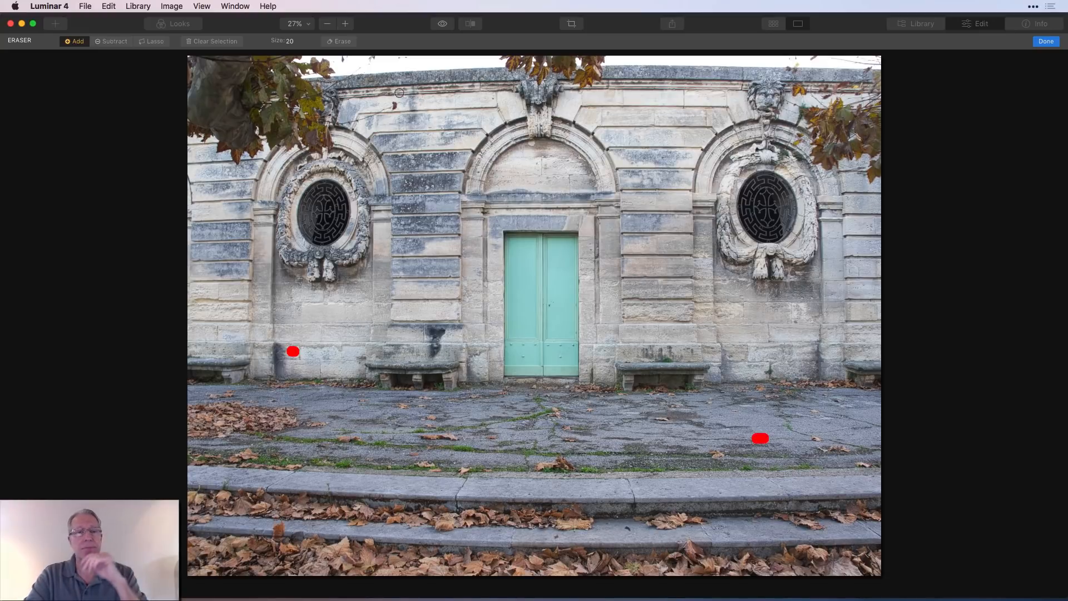
left_click(343, 44)
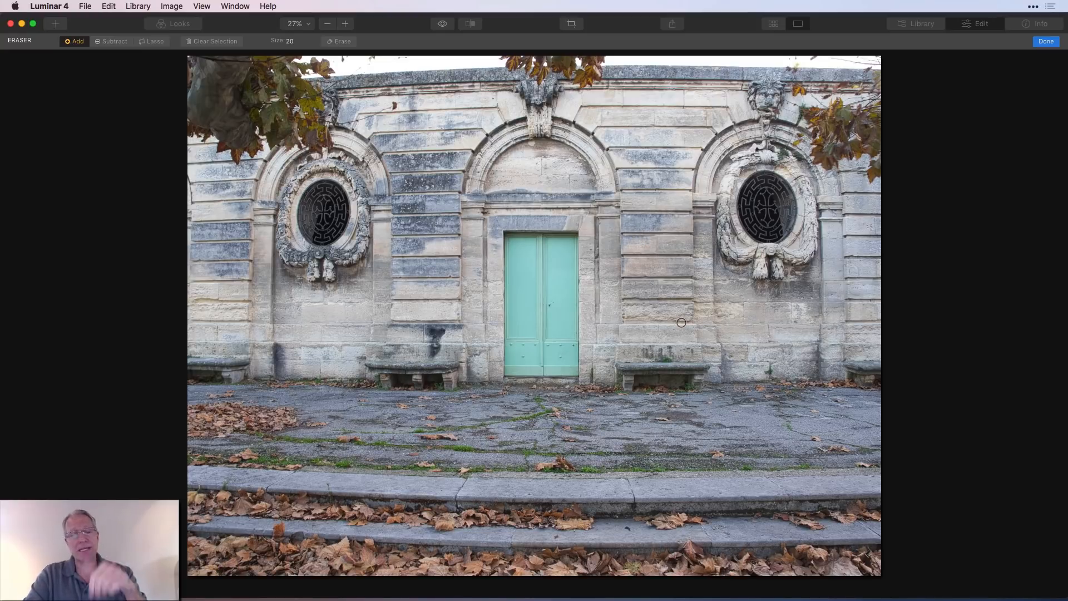
Step: Close the Eraser with Done and start the Clone & Stamp tool
left_click(1049, 42)
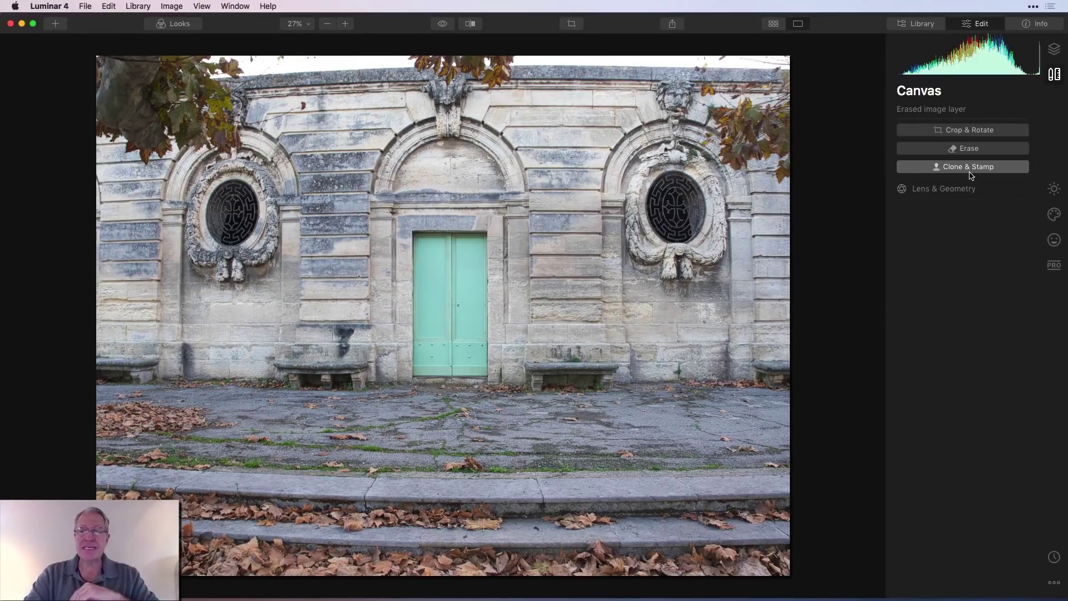
left_click(971, 168)
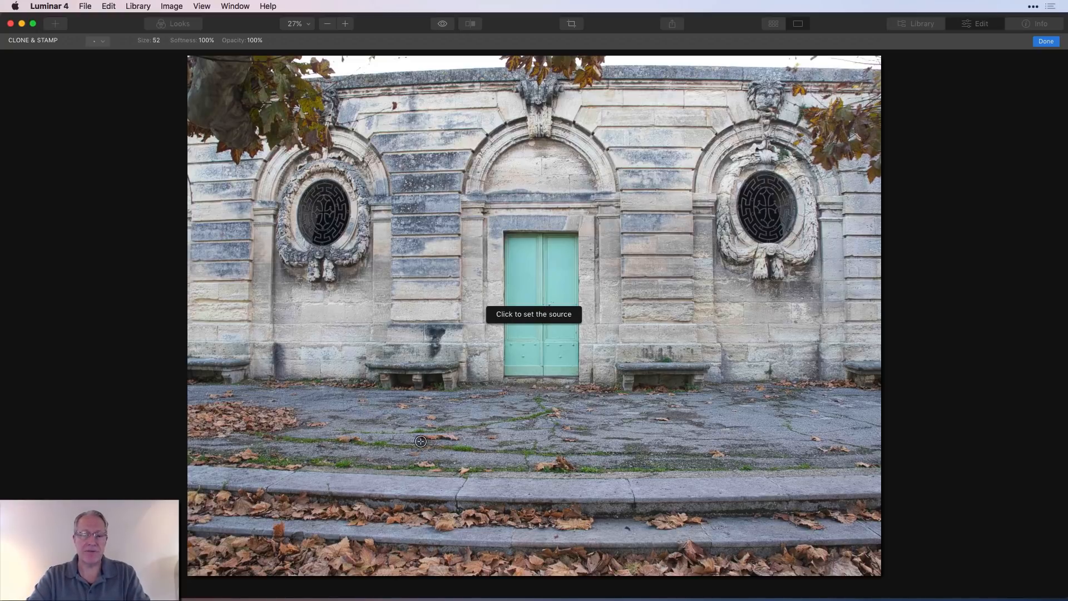
Step: Source clean left pavement, shrink the clone brush, and paint over leaves on the ground
left_click(379, 416)
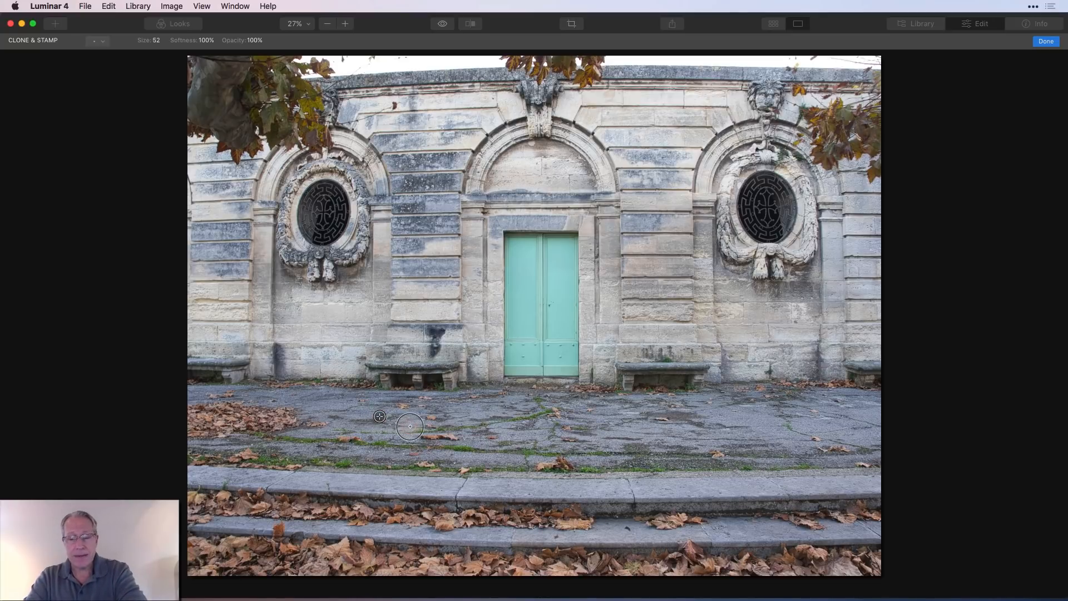
key("bracketleft")
key("bracketleft")
key("bracketleft")
key("bracketleft")
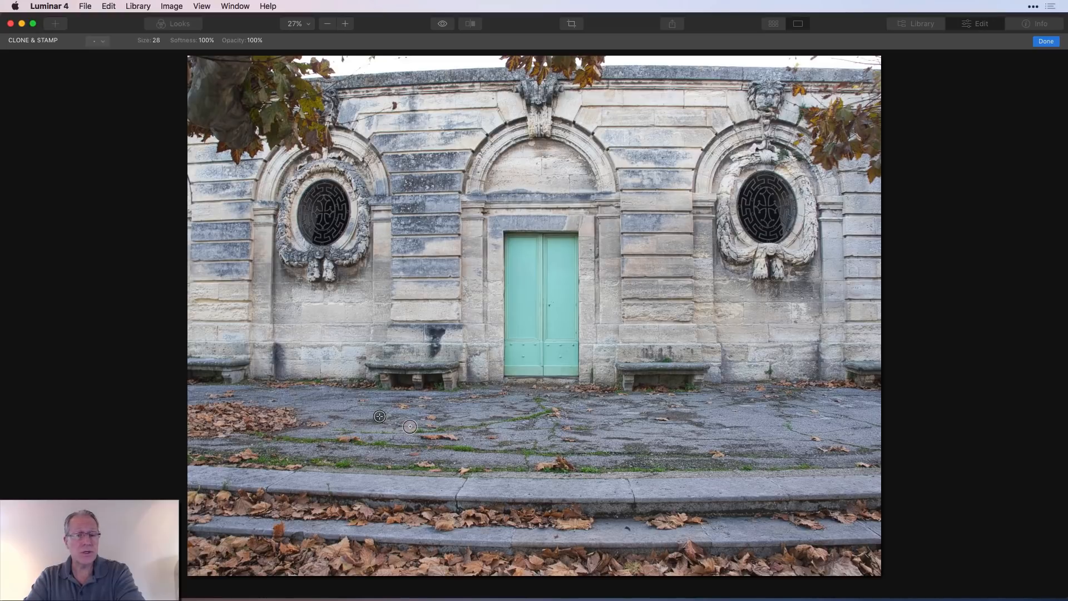
key("bracketright")
key("bracketright")
key("bracketright")
key("bracketright")
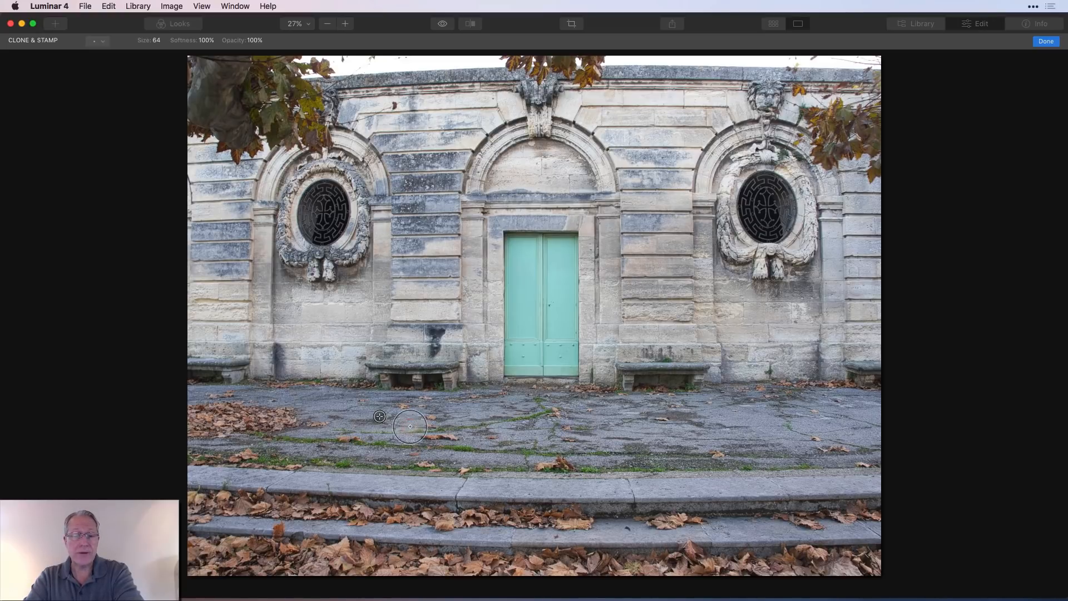
key("bracketright")
key("bracketright")
key("bracketleft")
key("bracketleft")
key("bracketleft")
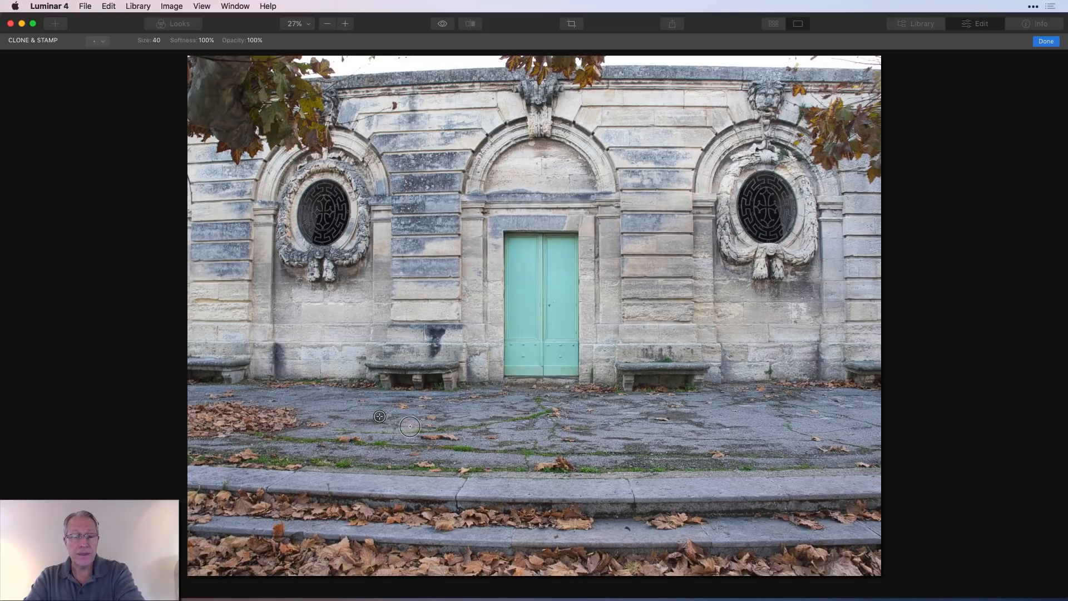
key("bracketleft")
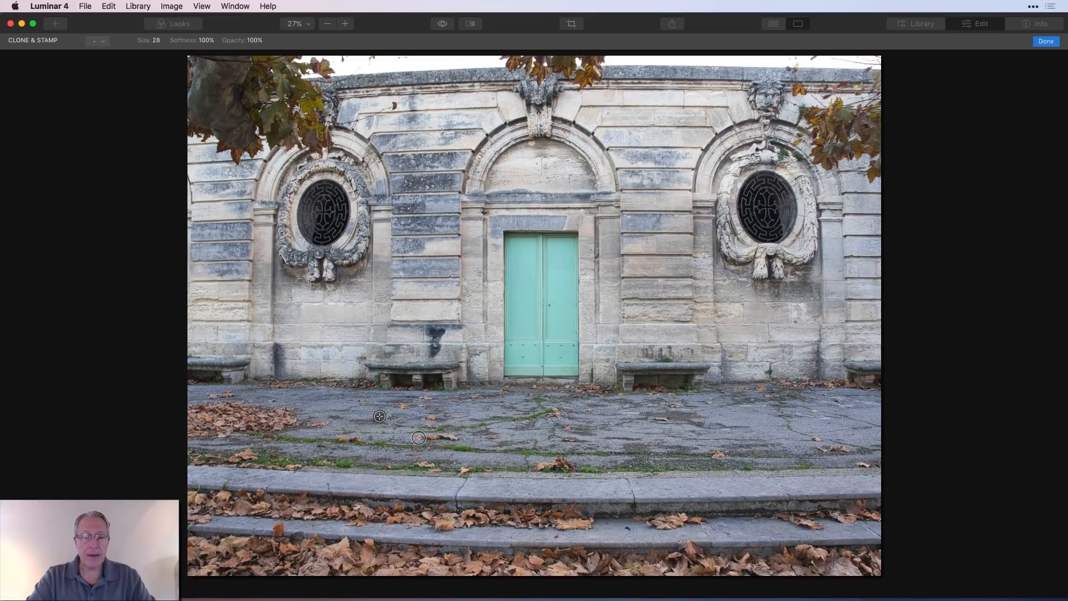
left_click_drag(419, 434, 457, 436)
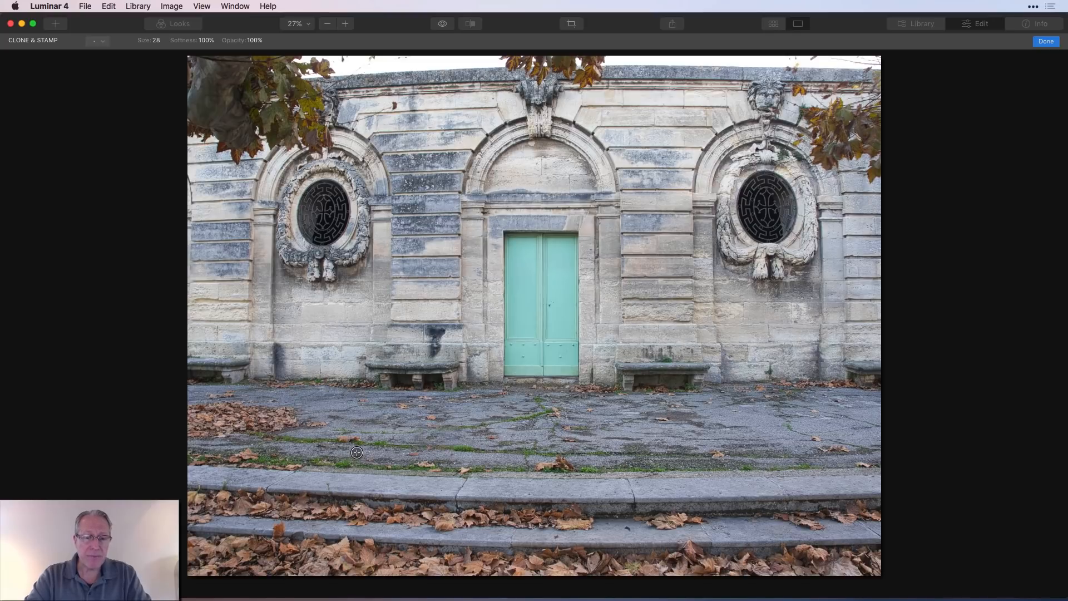
Step: Set a new pavement source and clone over more leaves
left_click(356, 452)
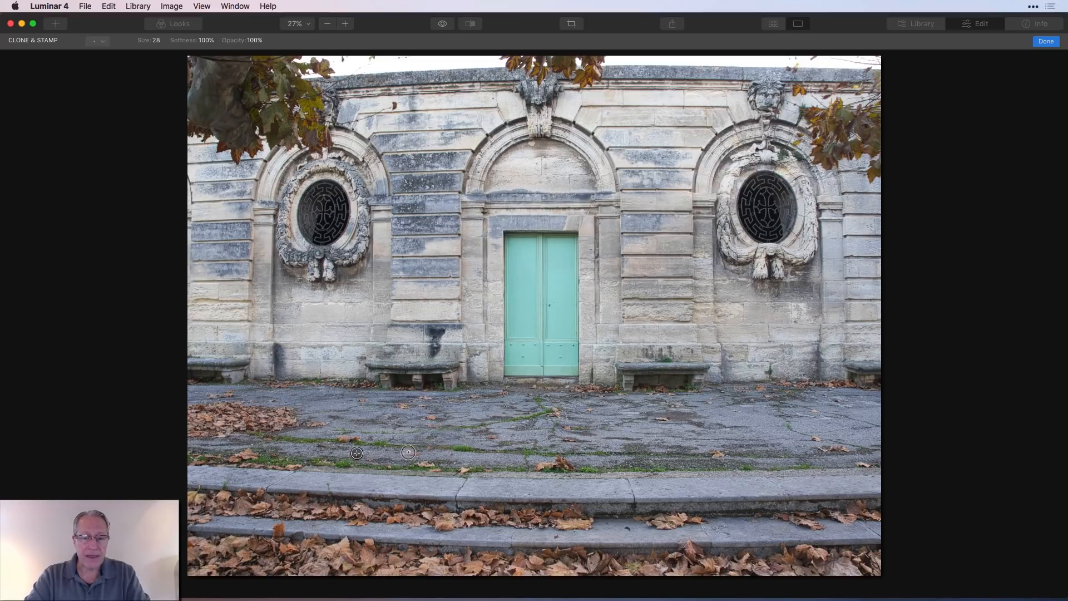
mouse_move(405, 454)
left_mouse_down()
mouse_move(418, 453)
mouse_move(419, 426)
left_mouse_up()
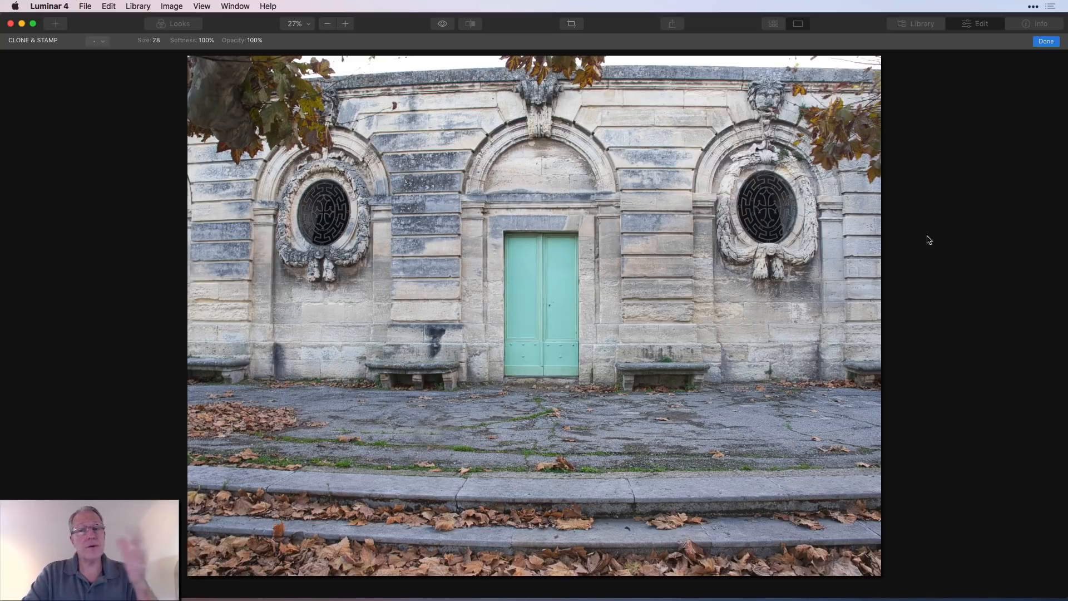
Step: Apply the cloning with Done and expand the Lens & Geometry corrections
left_click(1046, 41)
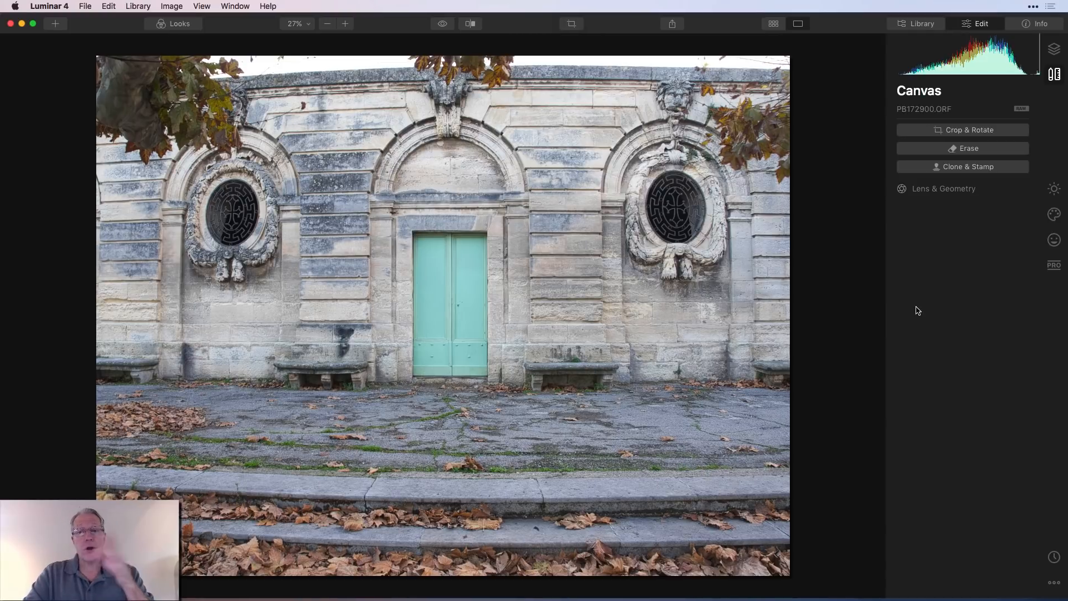
left_click(951, 190)
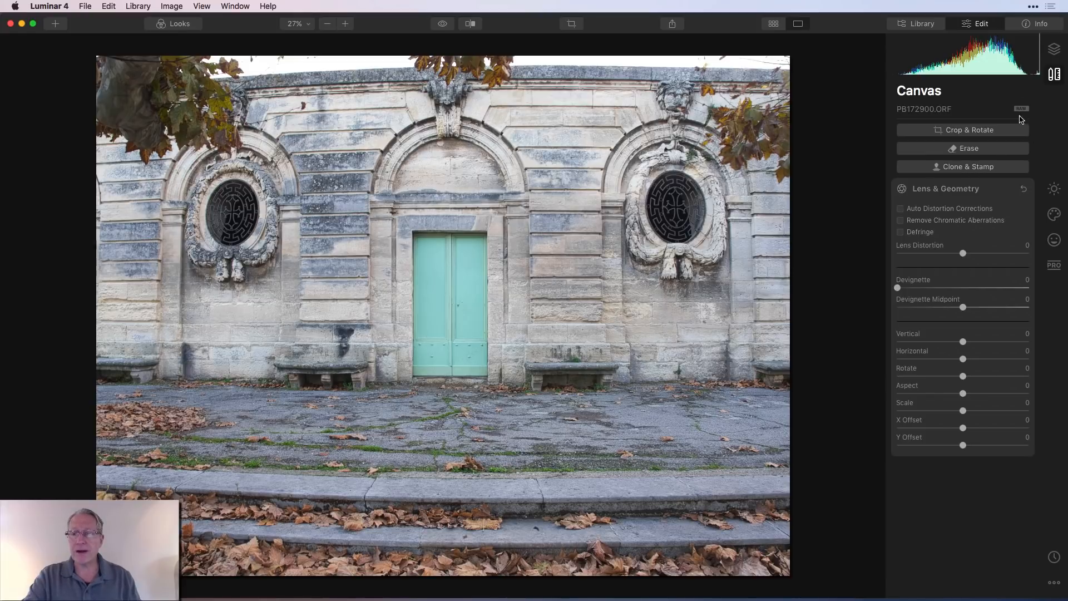
Step: Enable auto distortion correction and chromatic aberration removal, and set lens distortion to 45
left_click(901, 211)
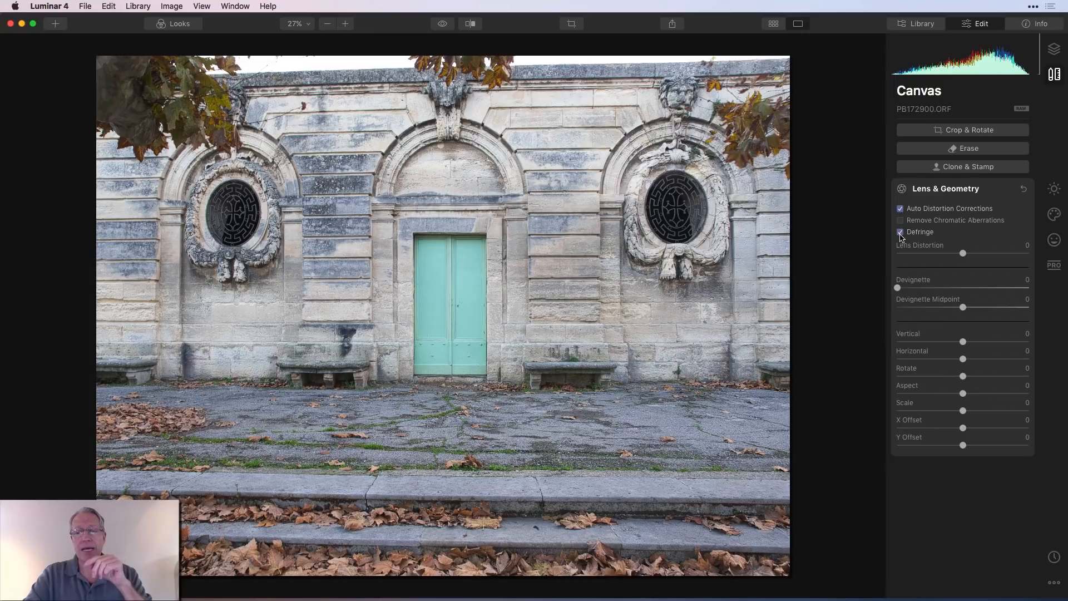
left_click(899, 220)
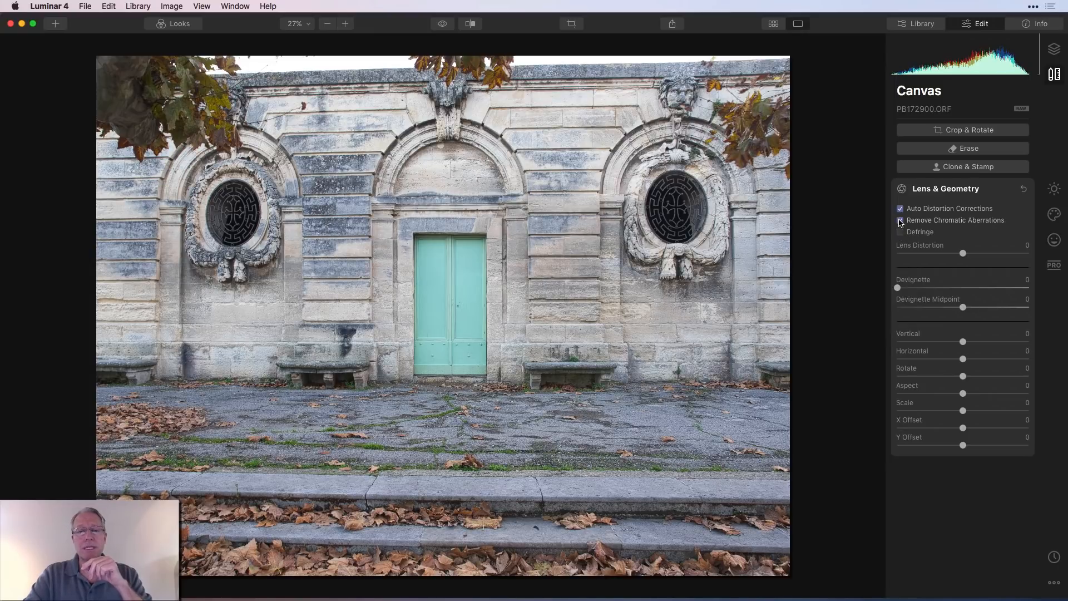
left_click_drag(962, 253, 994, 255)
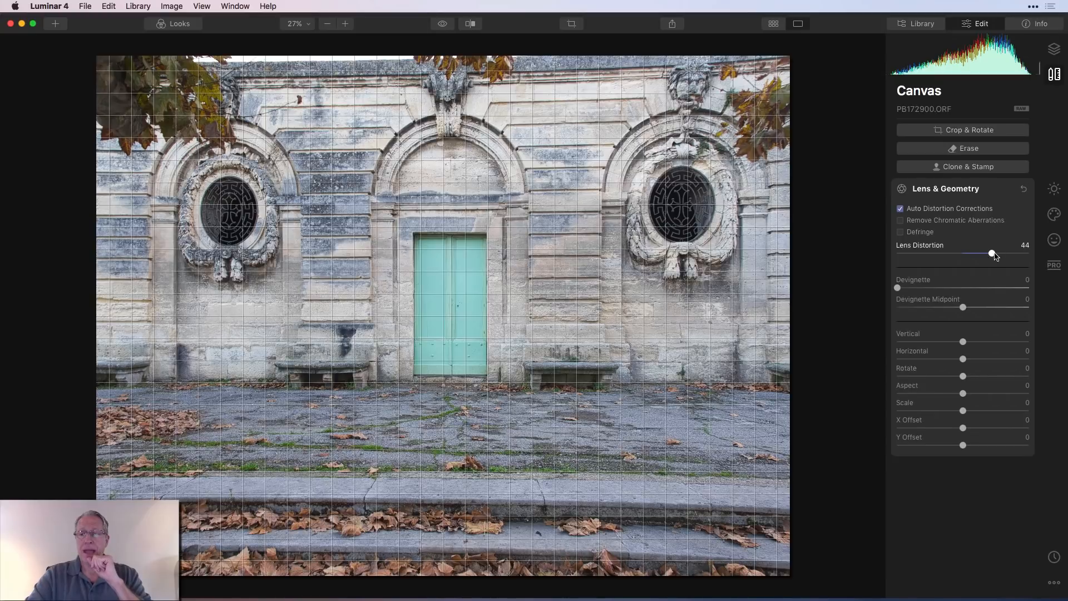
left_click_drag(993, 253, 982, 252)
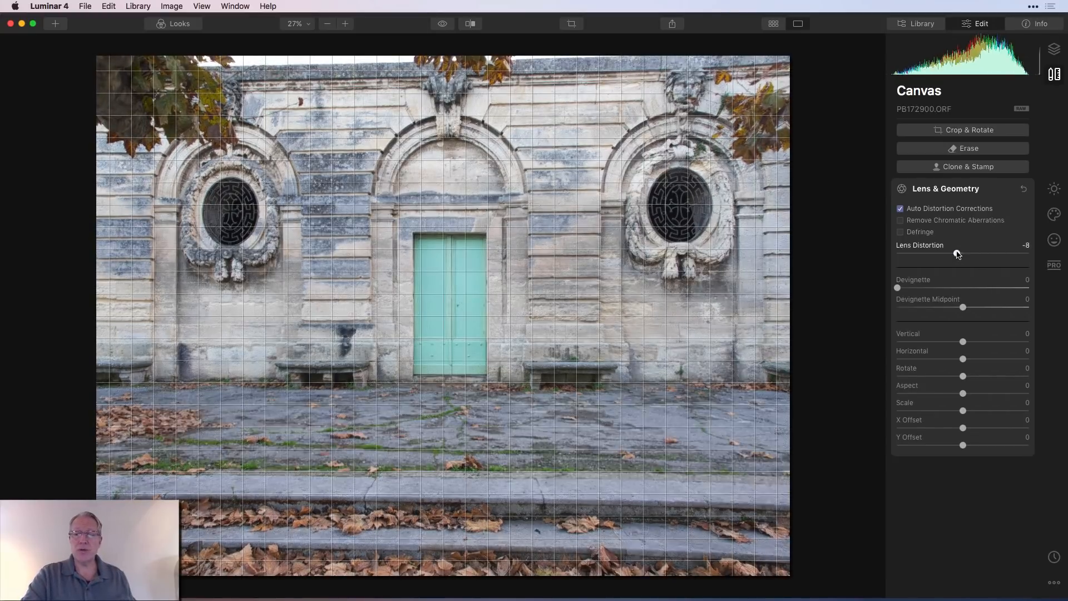
mouse_move(982, 252)
left_mouse_down()
mouse_move(936, 252)
mouse_move(994, 254)
left_mouse_up()
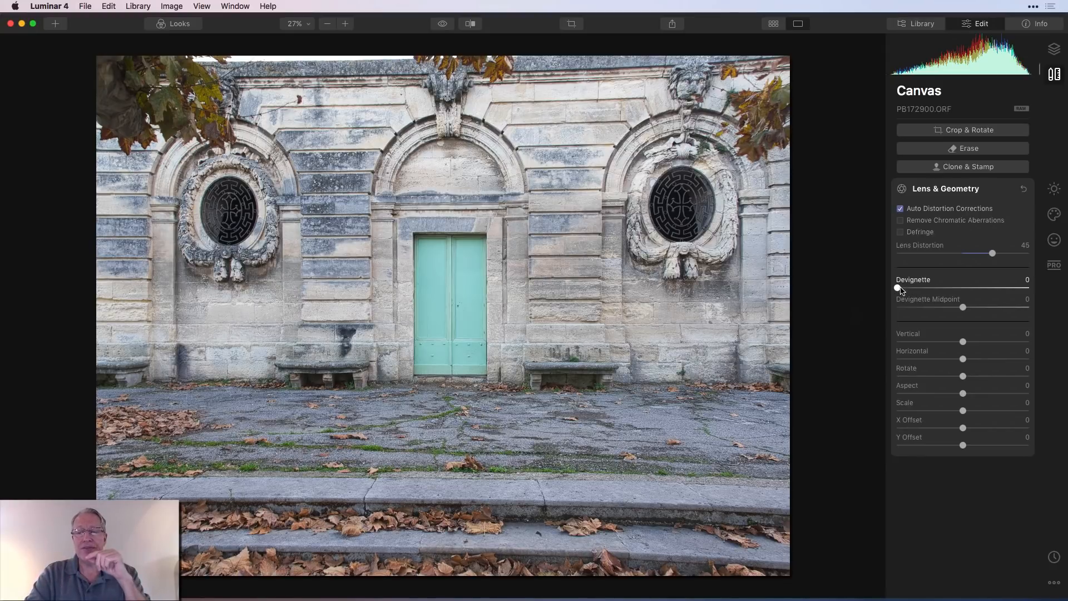
left_click_drag(901, 288, 961, 277)
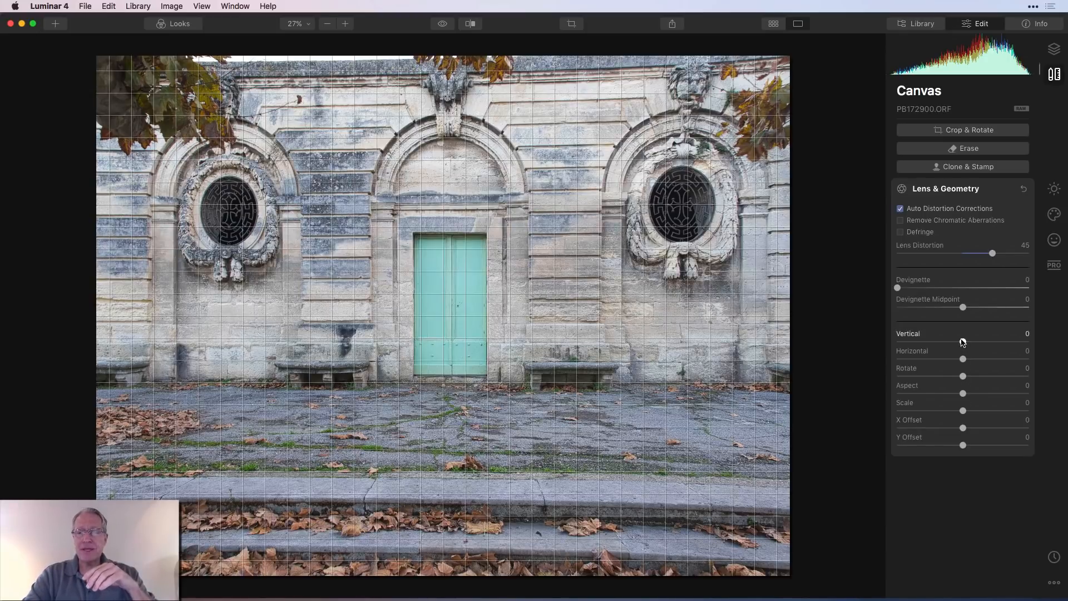
Step: Set vertical perspective to -2 and horizontal perspective to -3
left_click_drag(962, 341, 958, 342)
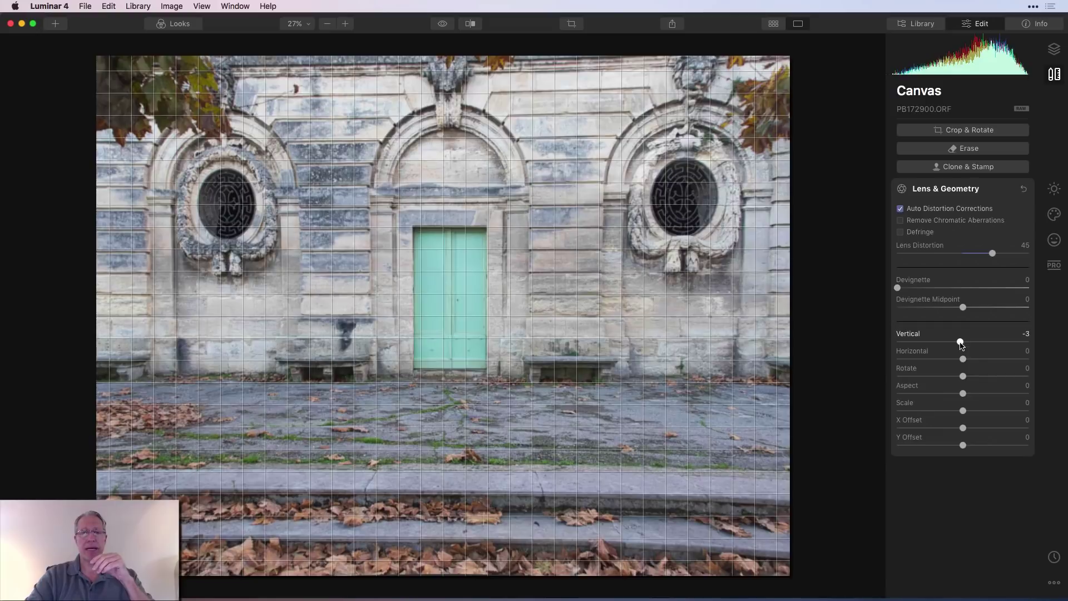
left_click_drag(958, 342, 961, 342)
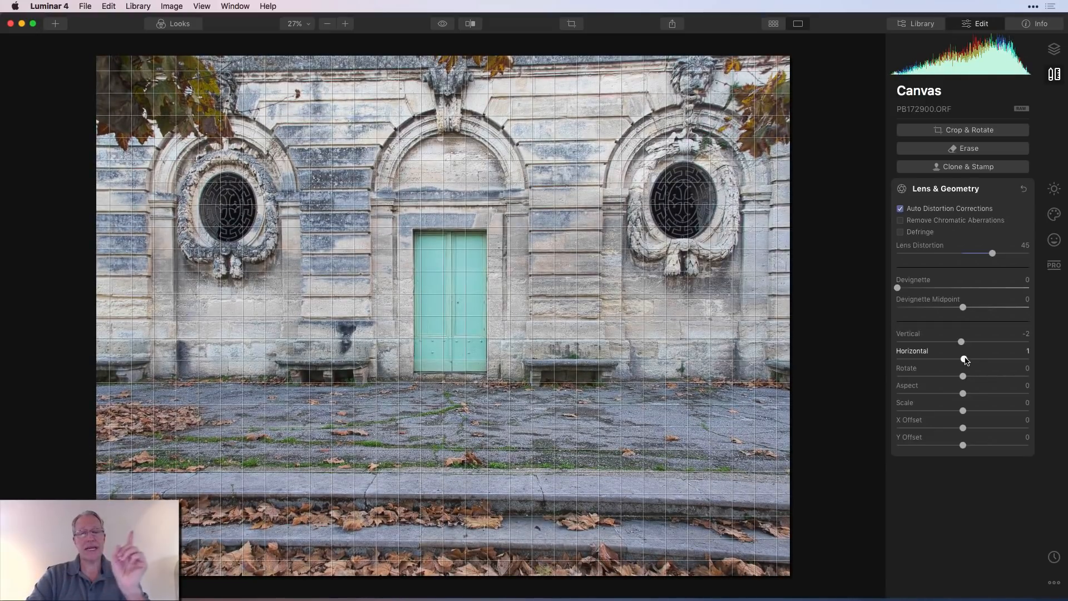
left_click_drag(964, 359, 963, 358)
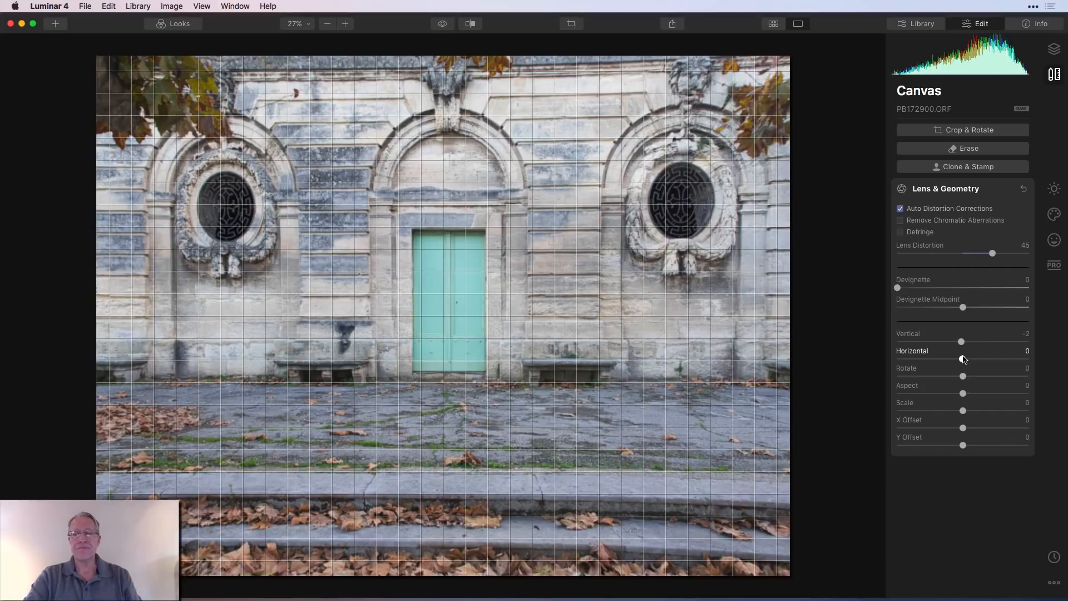
left_click_drag(963, 358, 961, 358)
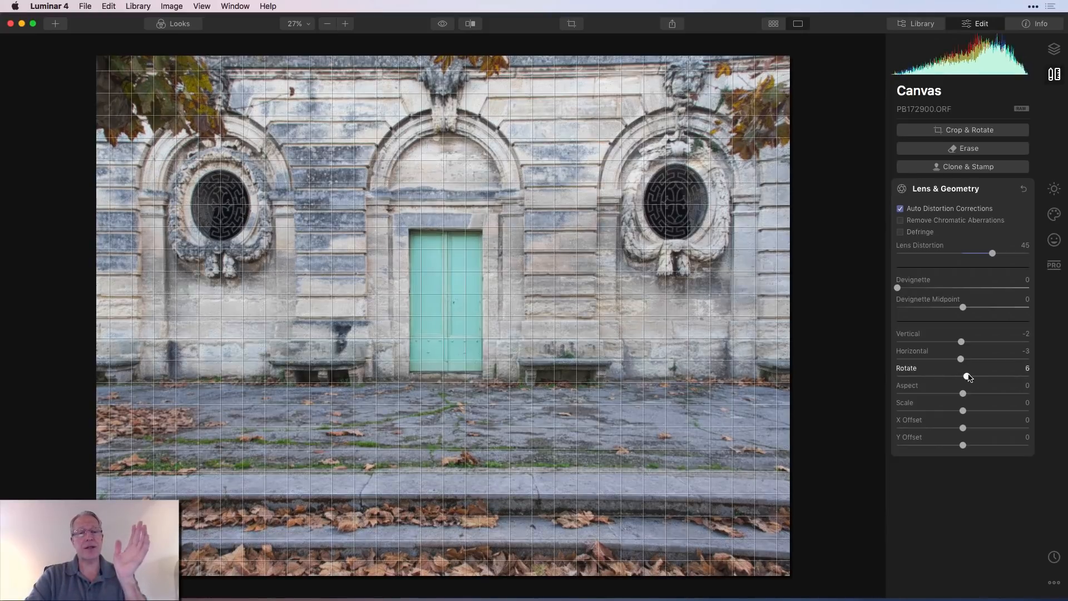
Step: Test the Rotate slider and squash the aspect ratio to compare
mouse_move(963, 376)
left_mouse_down()
mouse_move(989, 377)
mouse_move(963, 377)
left_mouse_up()
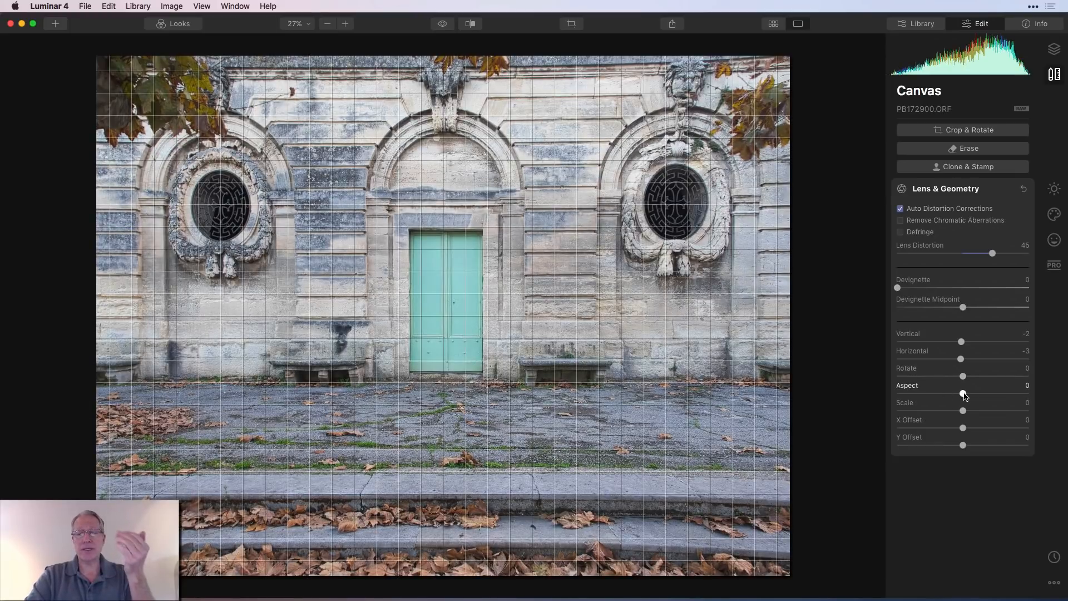
mouse_move(963, 394)
left_mouse_down()
mouse_move(989, 395)
mouse_move(924, 394)
left_mouse_up()
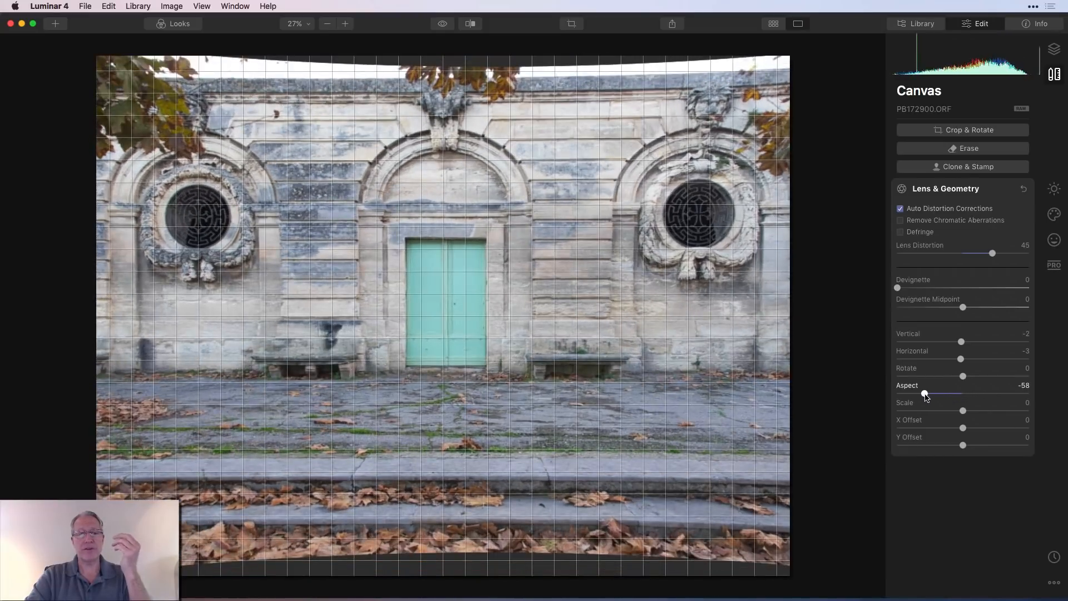
mouse_move(925, 393)
left_mouse_down()
mouse_move(900, 395)
mouse_move(910, 394)
left_mouse_up()
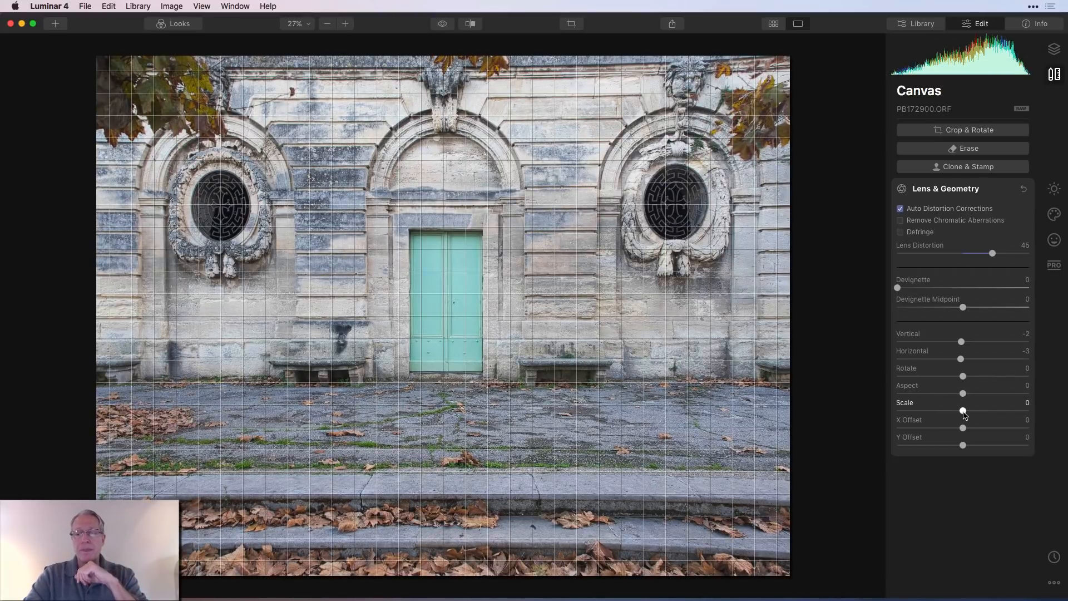
Step: Enlarge the scale within the frame, then reset scale to zero
mouse_move(962, 410)
left_mouse_down()
mouse_move(1004, 411)
mouse_move(909, 411)
mouse_move(994, 410)
mouse_move(983, 411)
left_mouse_up()
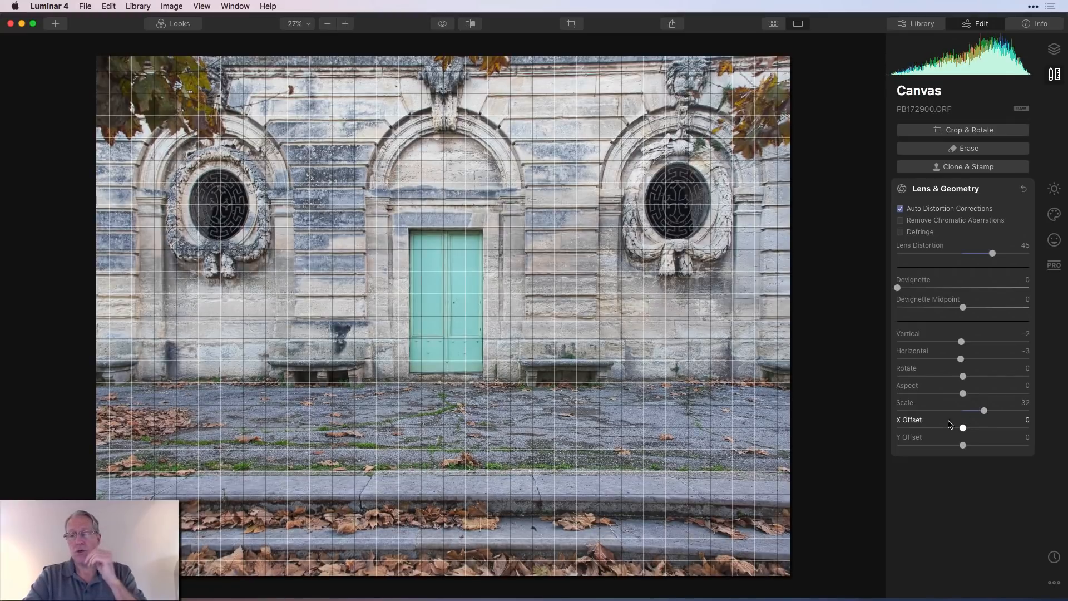
double_click(904, 405)
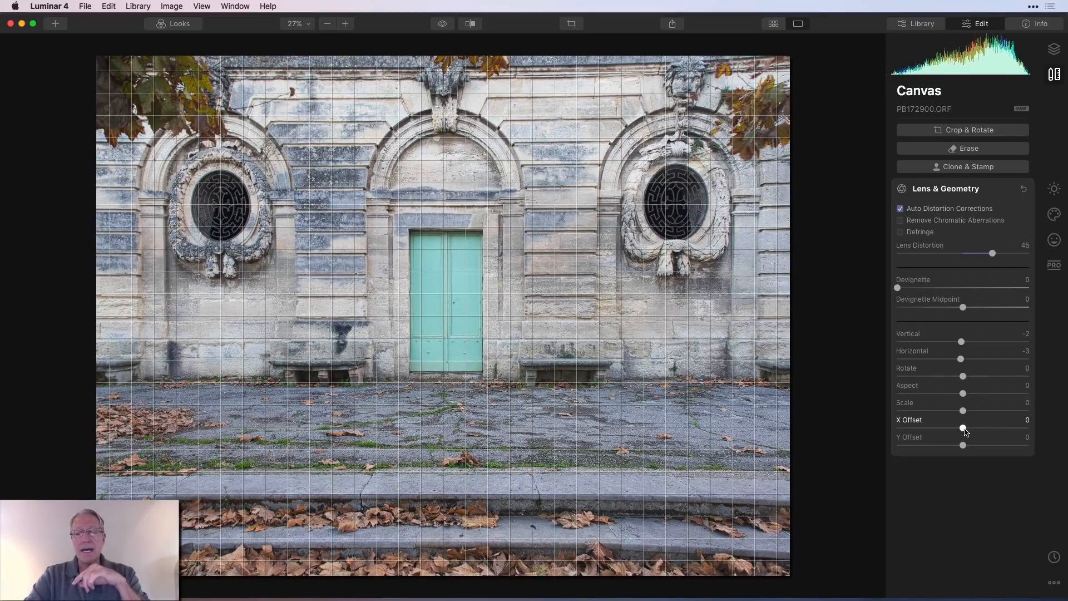
Step: Shift the X offset both ways, reset it to zero, and test the Y offset
mouse_move(963, 428)
left_mouse_down()
mouse_move(977, 429)
mouse_move(948, 429)
left_mouse_up()
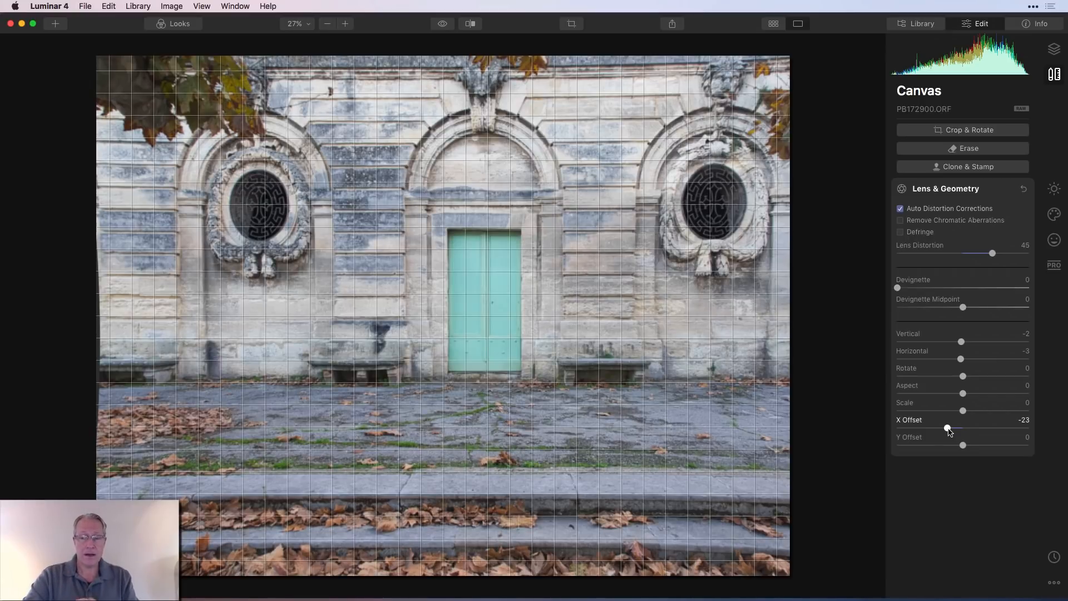
left_click_drag(947, 429, 945, 428)
left_click_drag(944, 428, 986, 429)
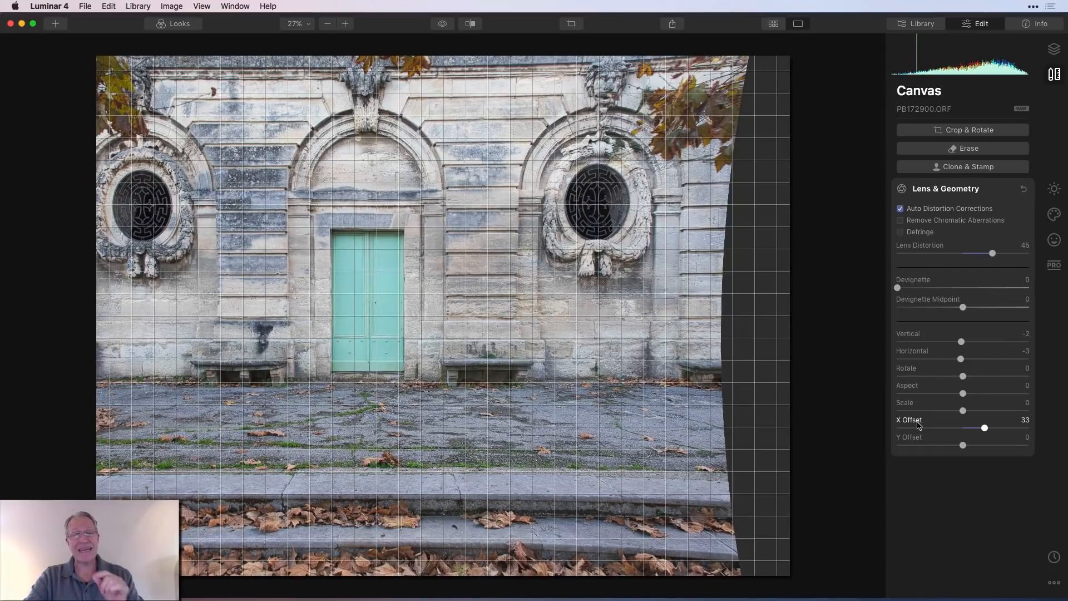
double_click(915, 420)
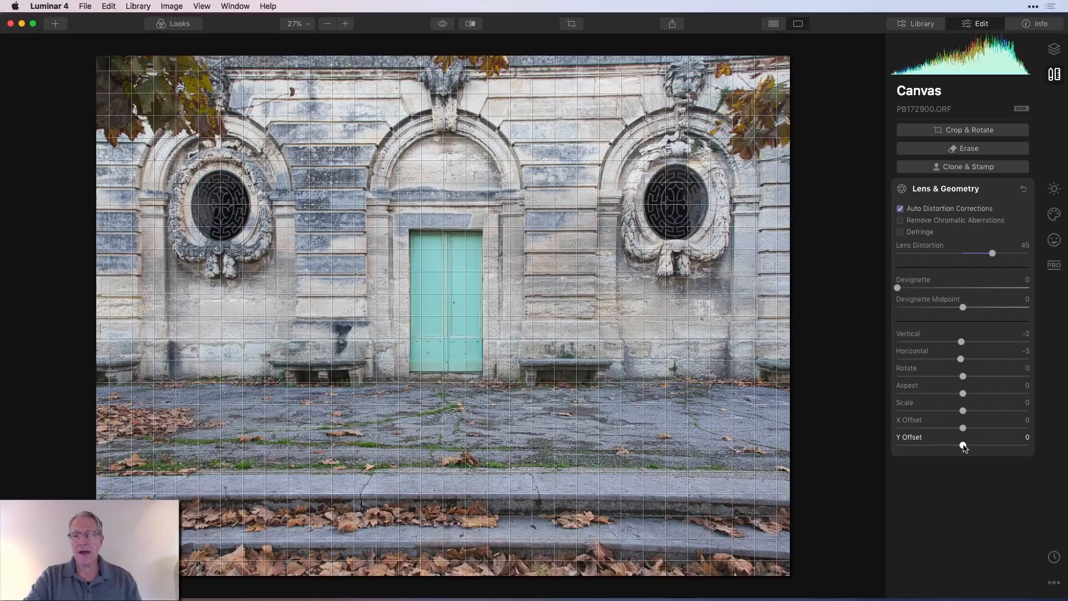
mouse_move(963, 445)
left_mouse_down()
mouse_move(983, 445)
mouse_move(946, 446)
mouse_move(959, 446)
left_mouse_up()
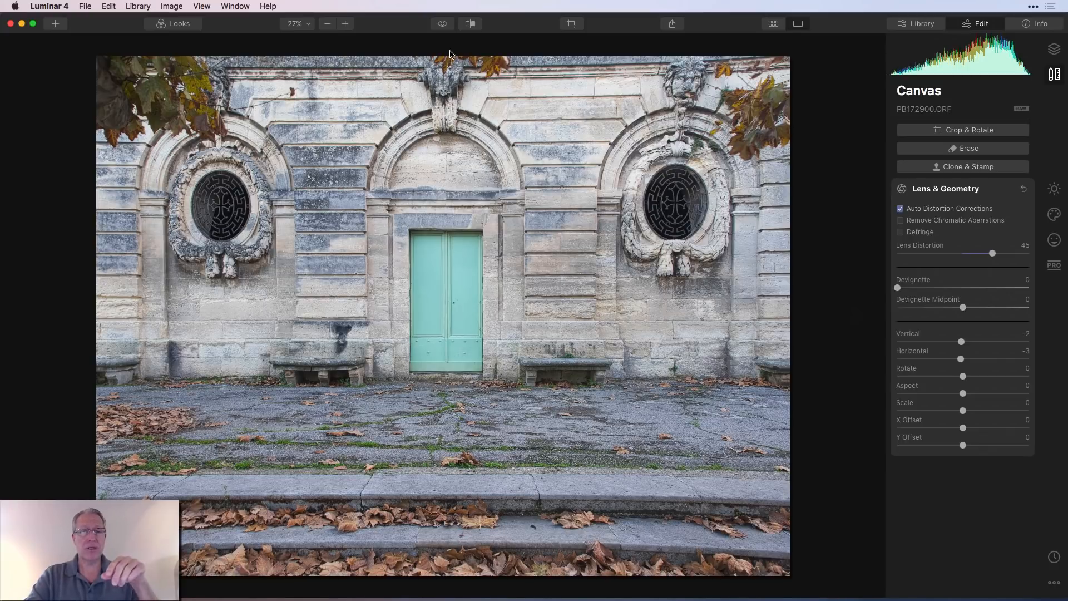
Step: Compare the original and corrected facade photo, then collapse the Lens & Geometry panel
left_click(443, 24)
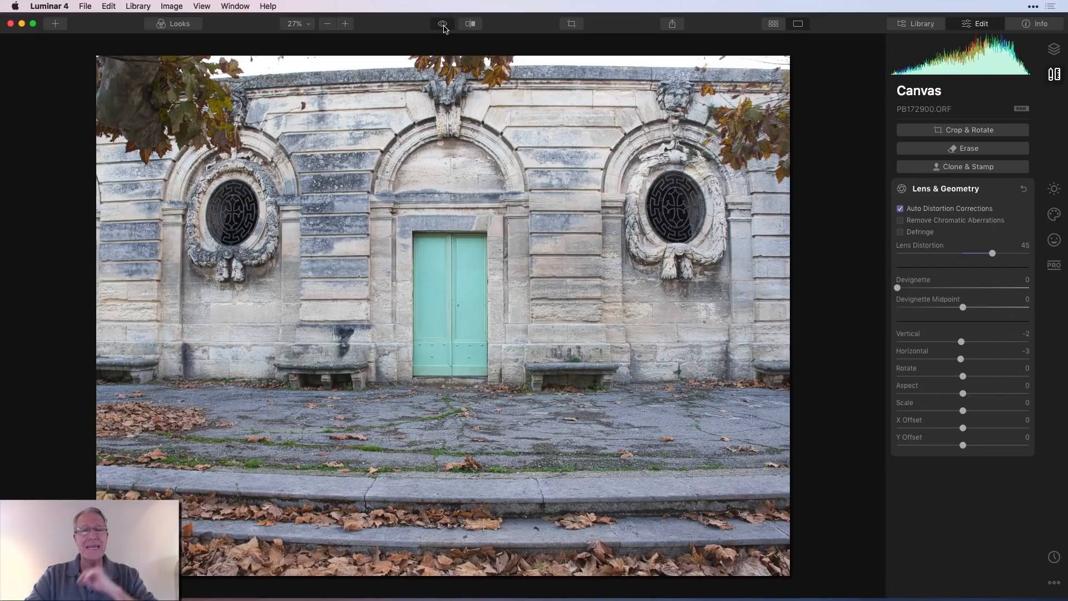
left_click(443, 25)
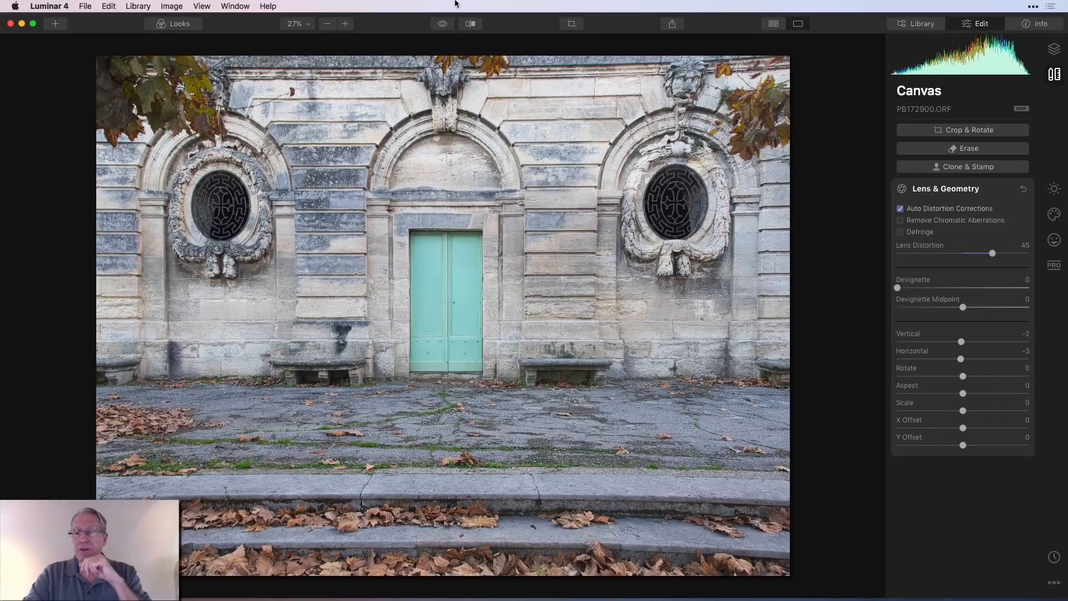
left_click(1003, 193)
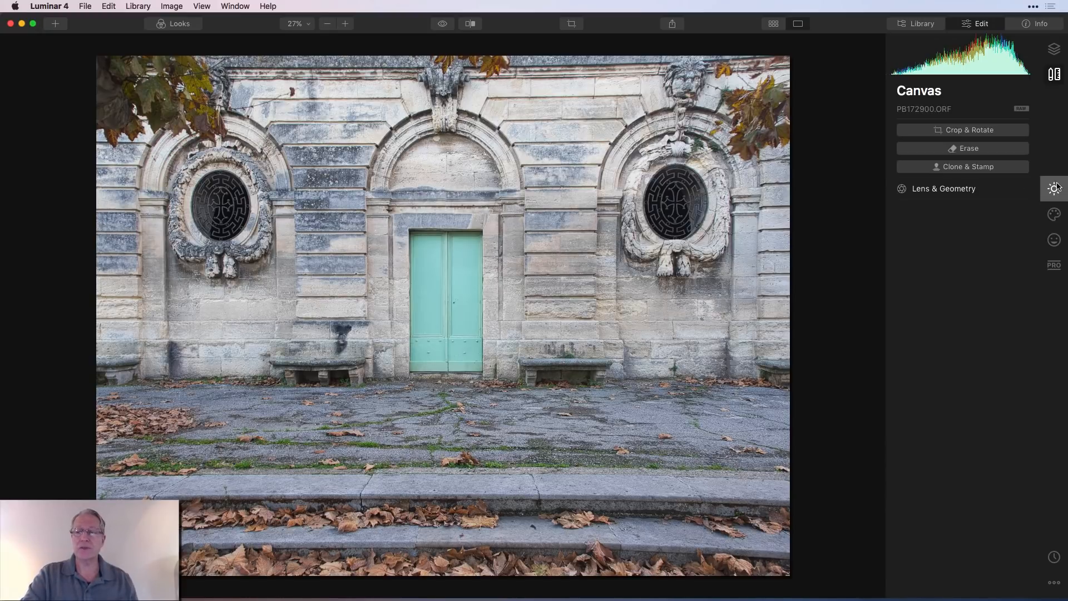
Step: Show the Essentials tool list (Light, Color, Denoise, Vignette) for the corrected photo
left_click(1054, 187)
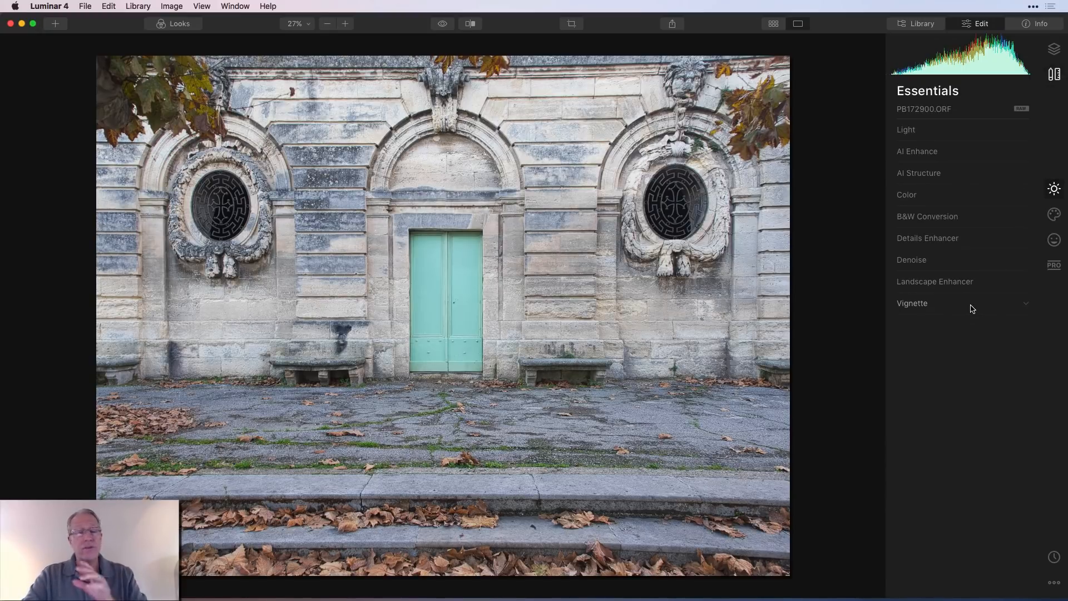